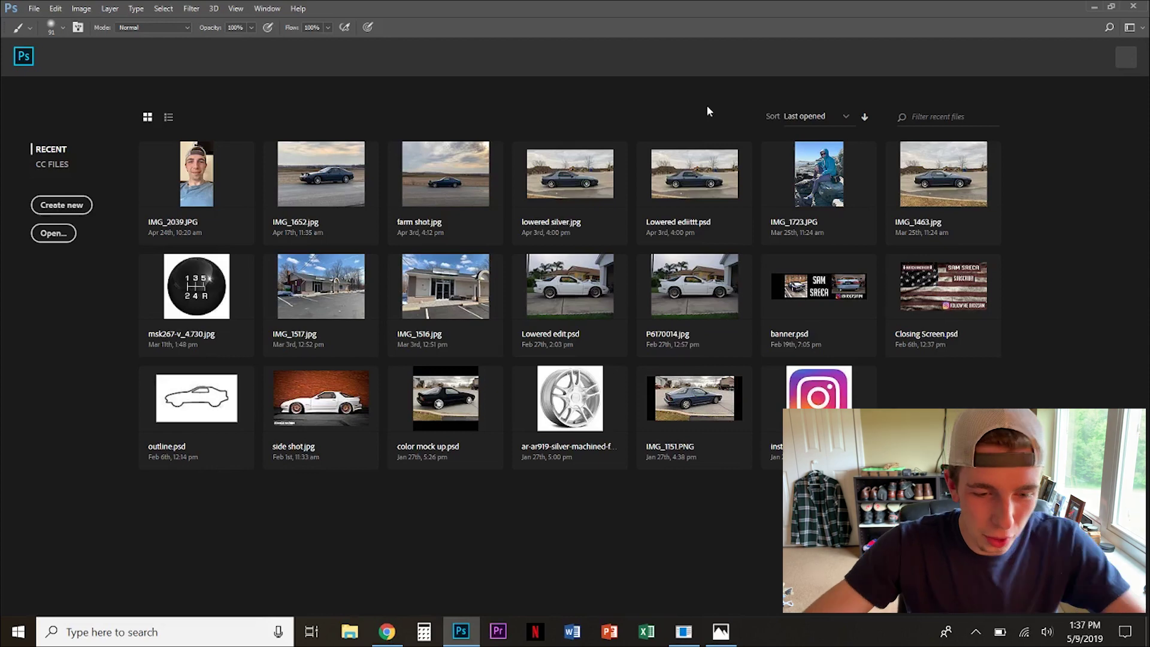
Step: Open IMG_1814 (1) from the Vlogs > RX7 Photos folder
click(53, 232)
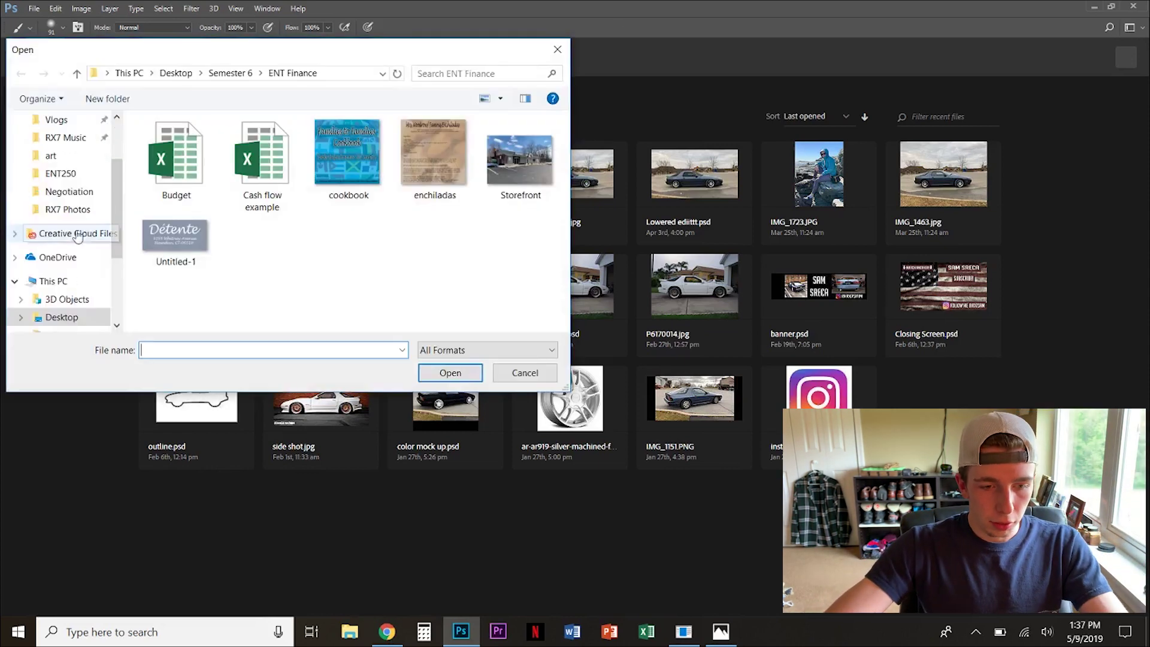
click(70, 209)
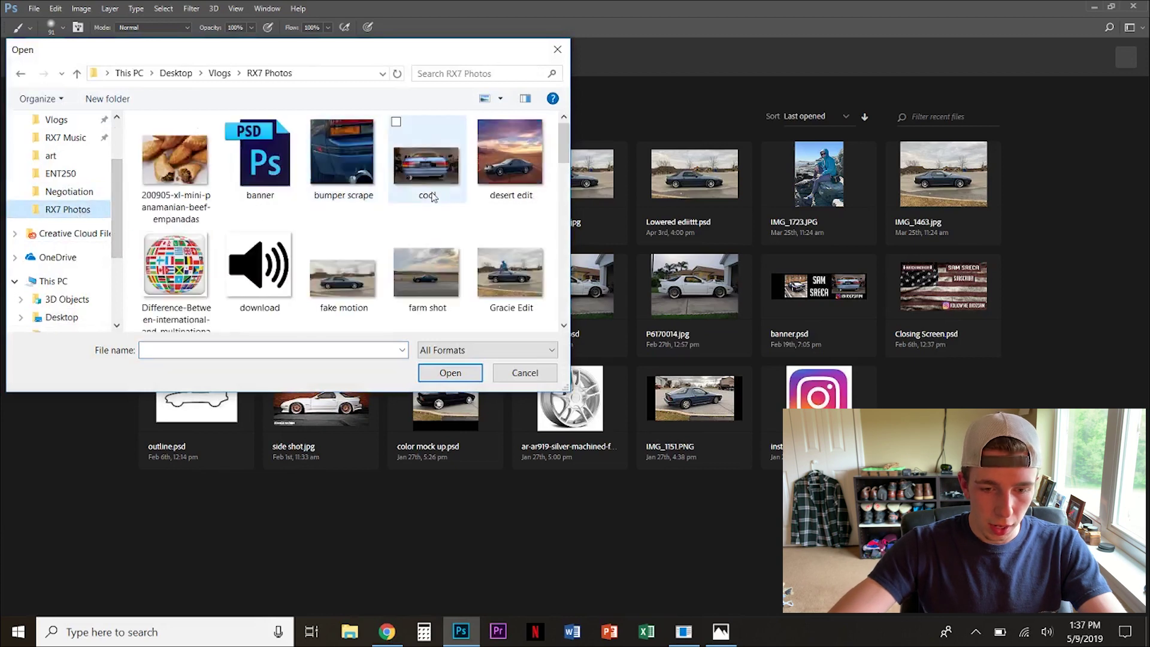
scroll(434, 198, down, 2)
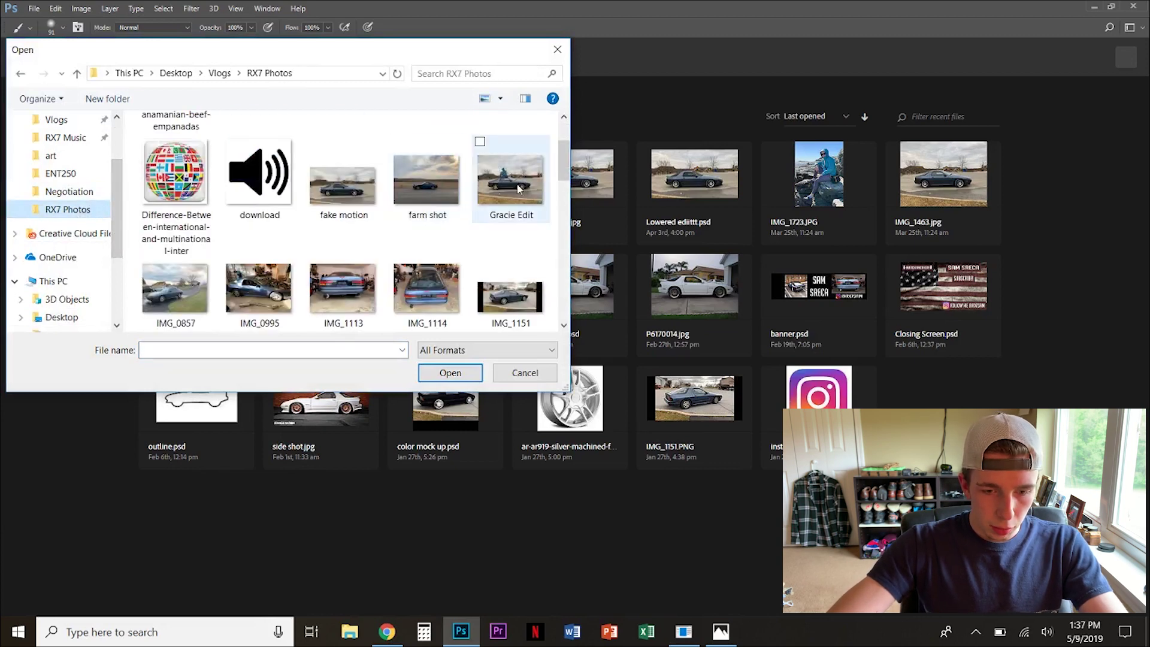
scroll(512, 198, down, 2)
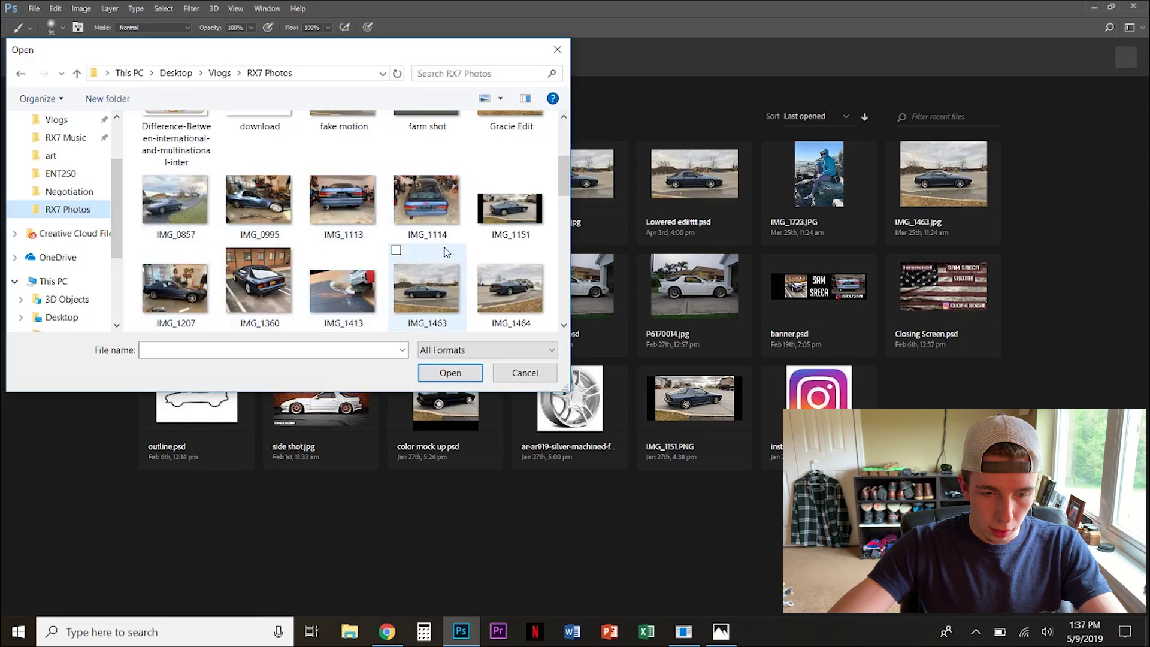
scroll(446, 252, down, 4)
click(506, 180)
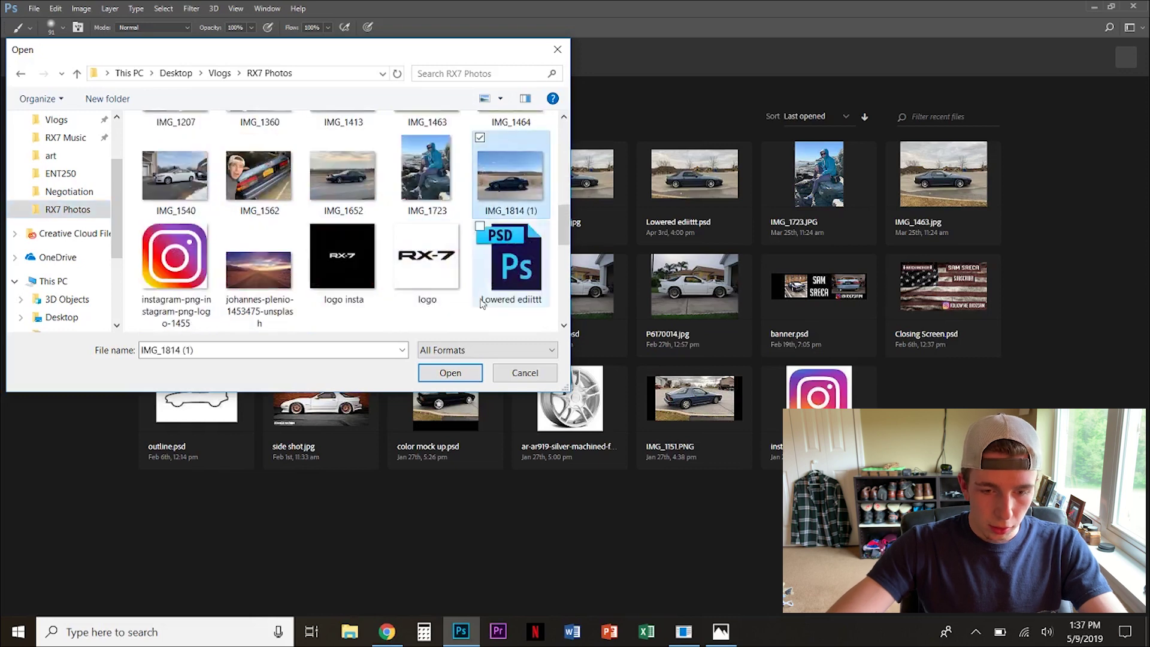
click(458, 374)
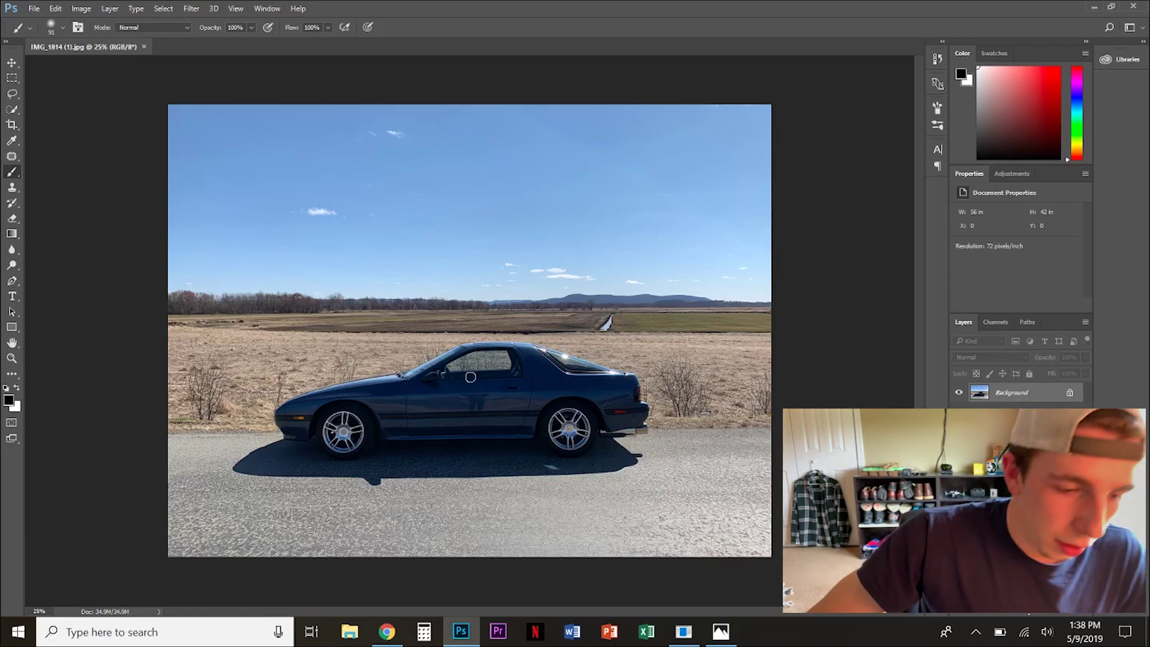
Step: With the Quick Selection Tool, paint a selection over the car's front fender and bumper
click(15, 96)
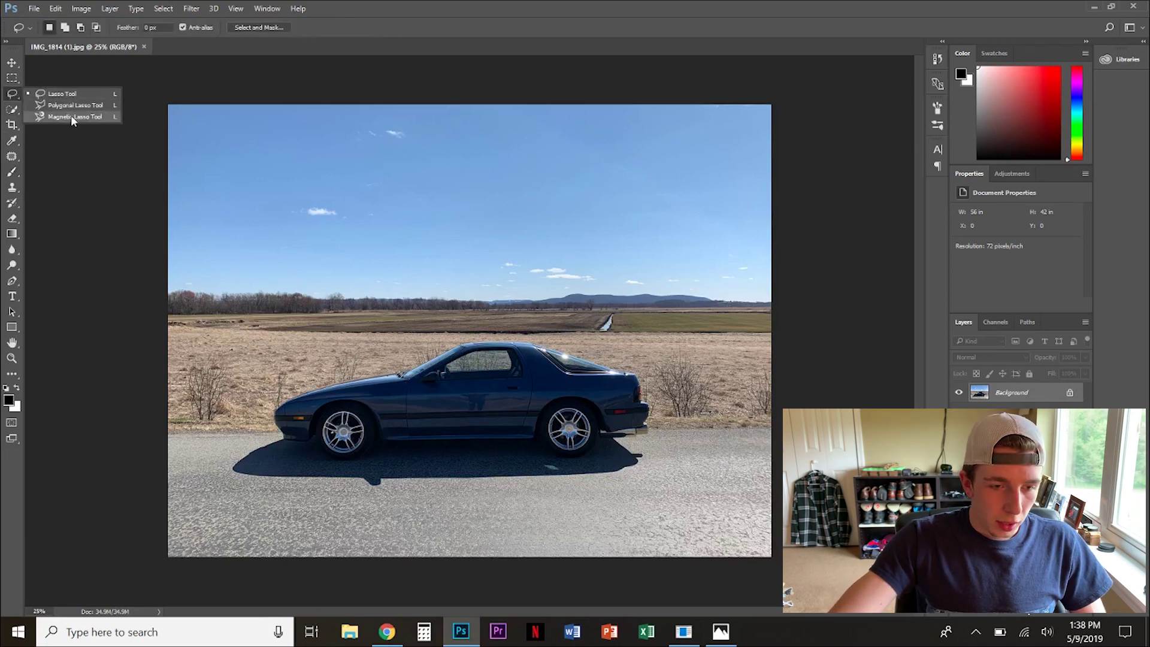
click(14, 109)
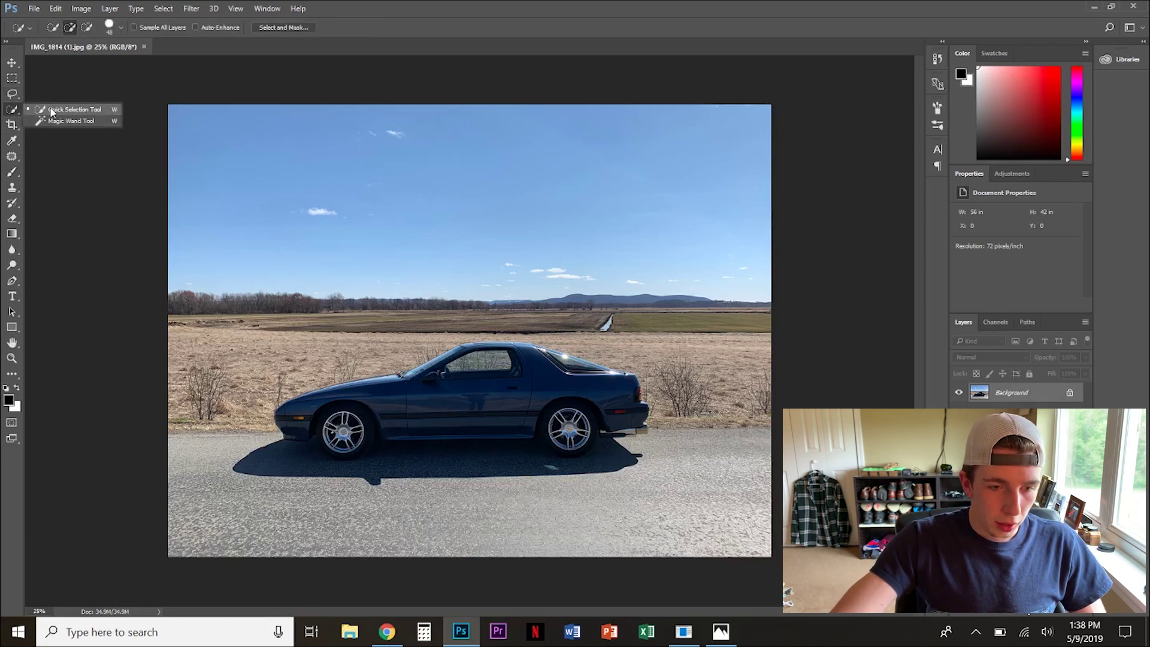
click(73, 112)
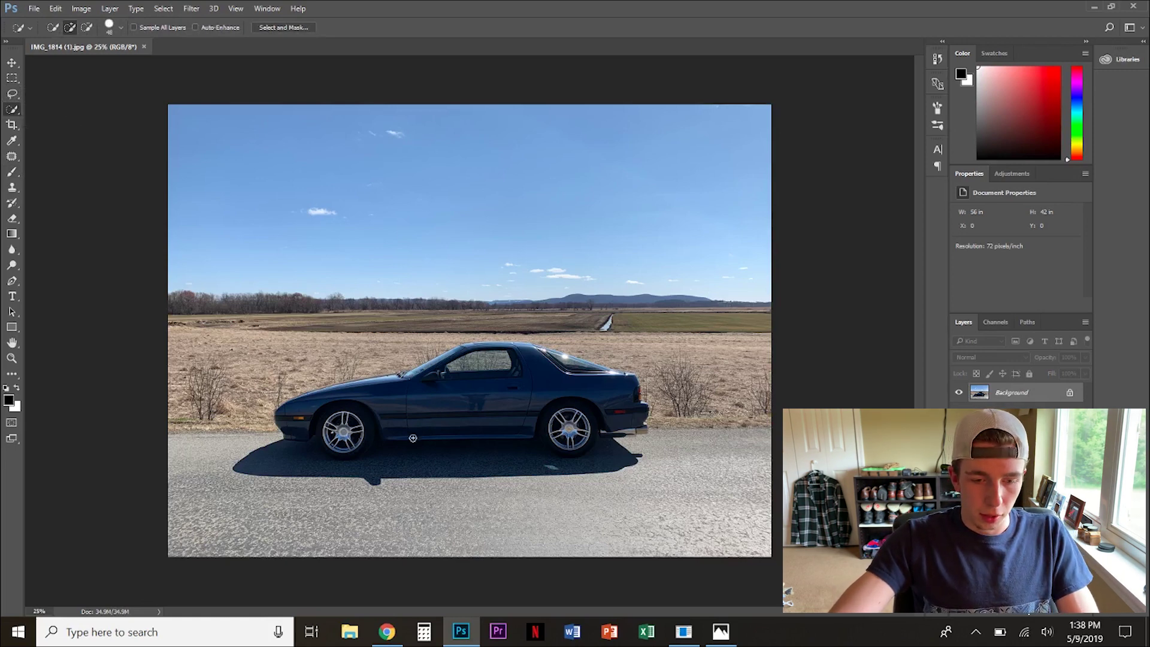
scroll(361, 412, up, 3)
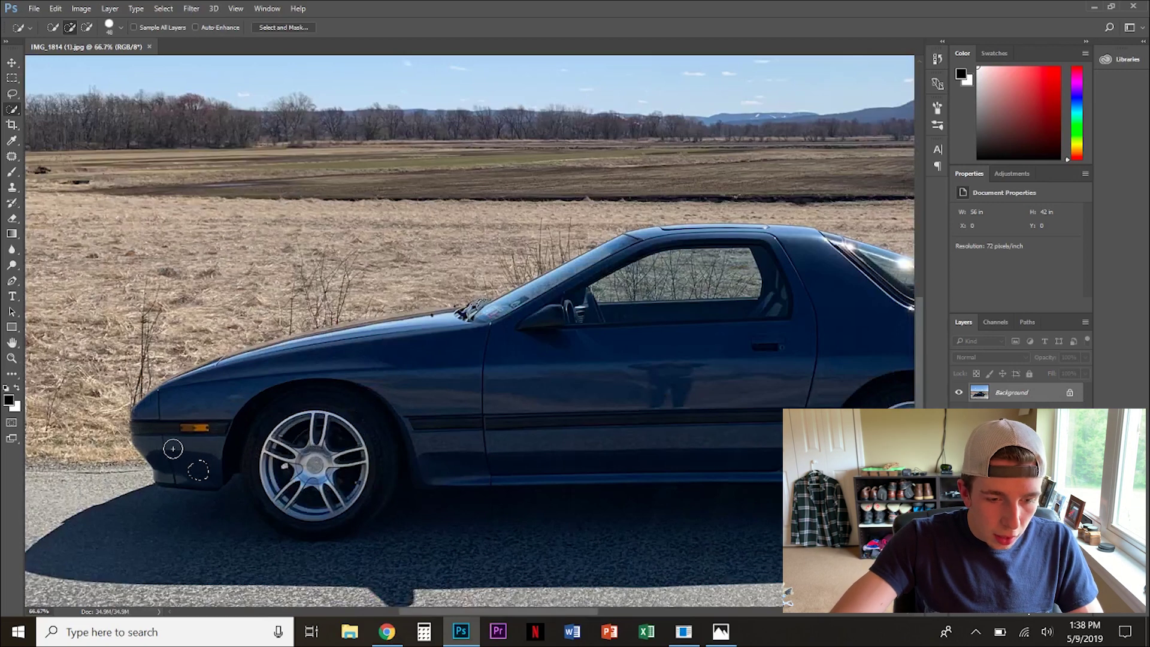
mouse_move(172, 448)
mouse_down()
mouse_move(213, 393)
mouse_move(290, 367)
mouse_move(550, 373)
mouse_move(790, 403)
mouse_move(619, 439)
mouse_move(487, 318)
mouse_move(560, 284)
mouse_move(451, 319)
mouse_move(407, 308)
mouse_up()
Step: Subtract the grass above the hood and refine the selection along the hood edge
key(alt)
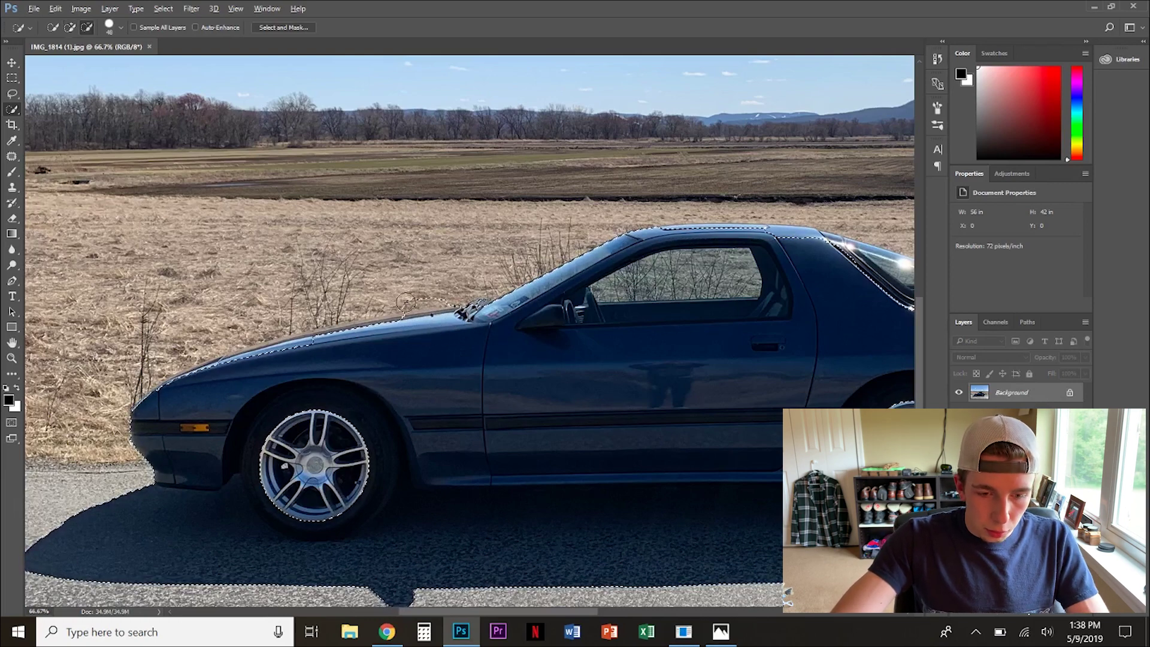
scroll(406, 302, up, 4)
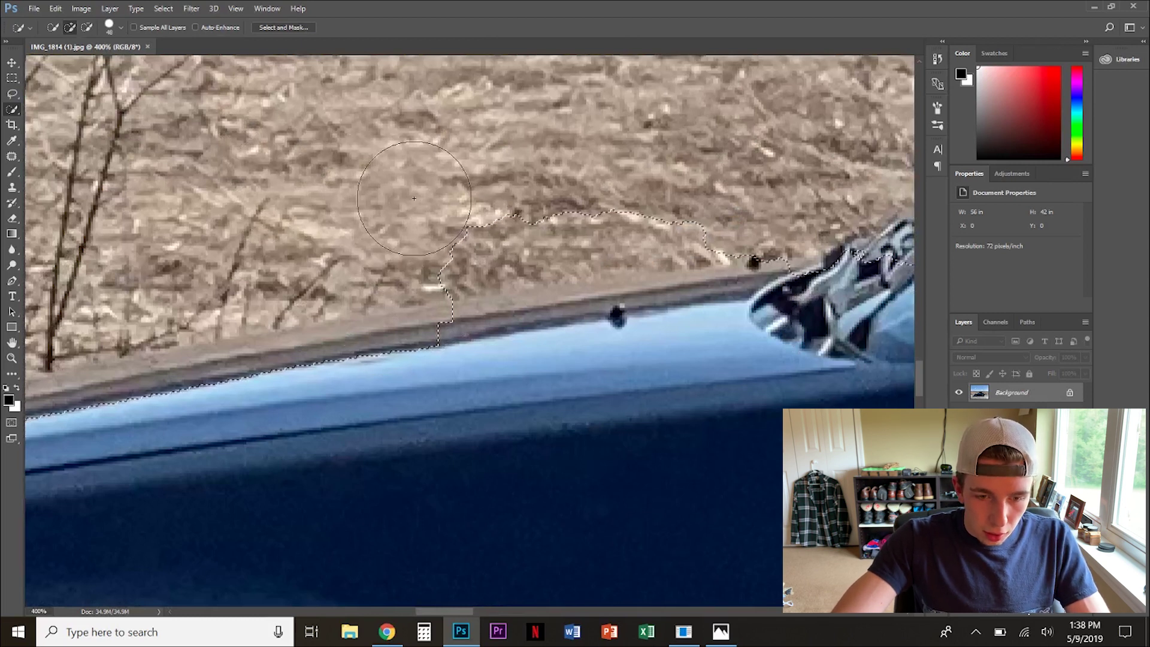
mouse_move(414, 184)
mouse_down()
mouse_move(431, 215)
mouse_move(502, 232)
mouse_move(742, 219)
mouse_move(765, 206)
mouse_move(719, 231)
mouse_up()
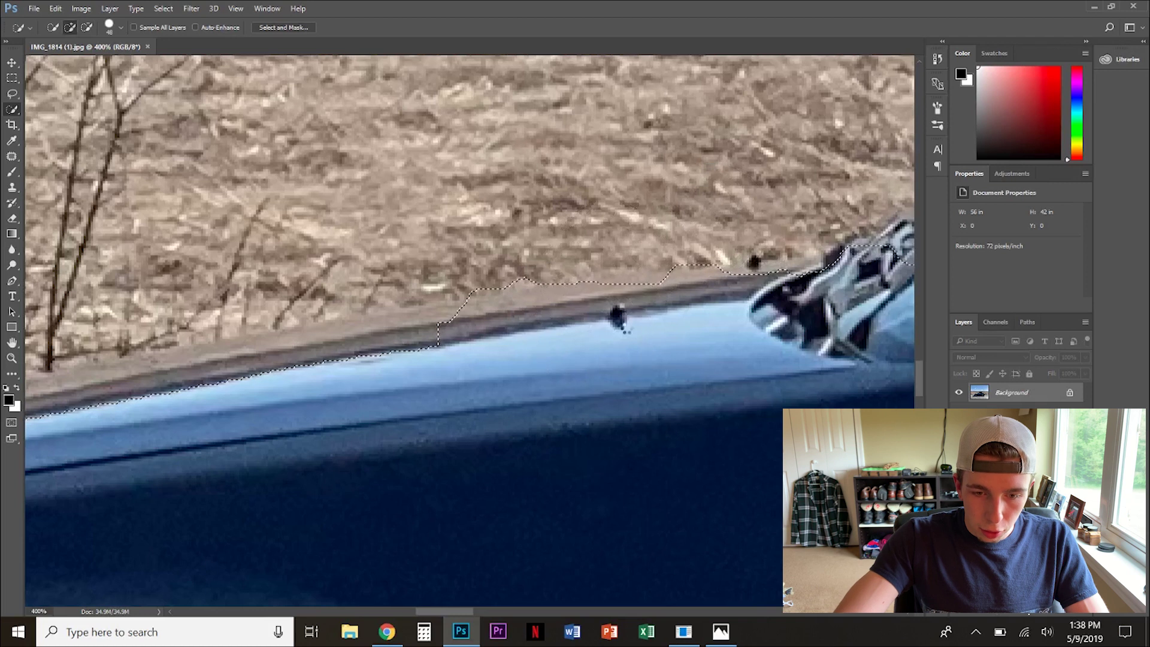
click(616, 327)
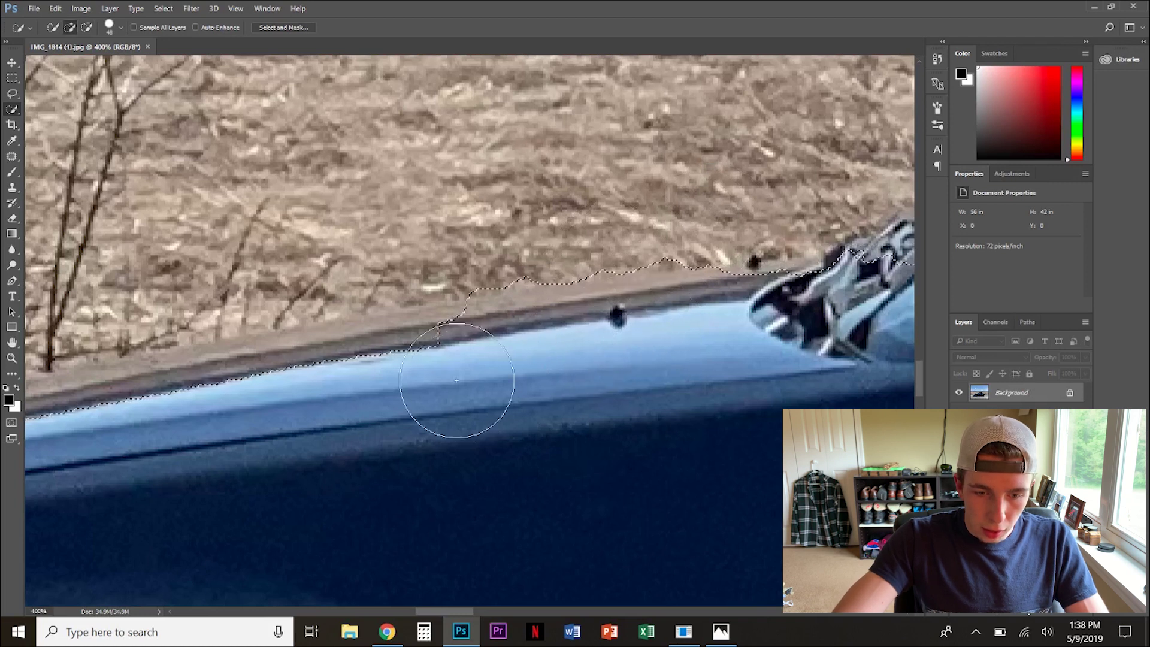
drag(457, 380, 454, 363)
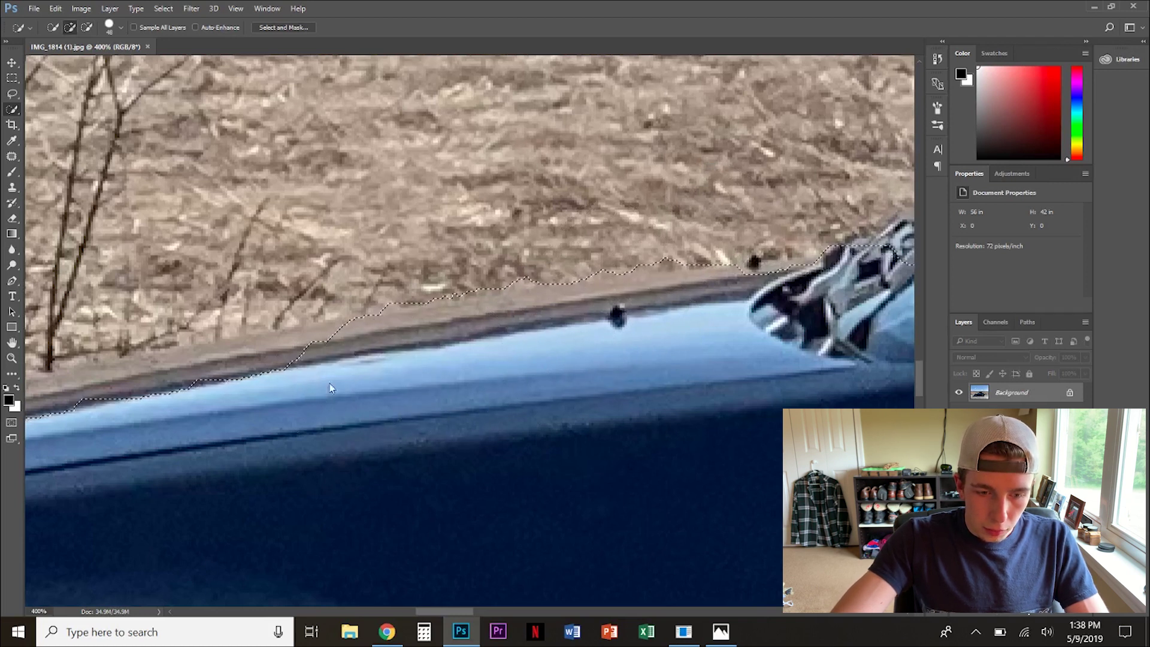
mouse_move(279, 362)
mouse_down()
mouse_move(323, 305)
mouse_move(384, 262)
mouse_up()
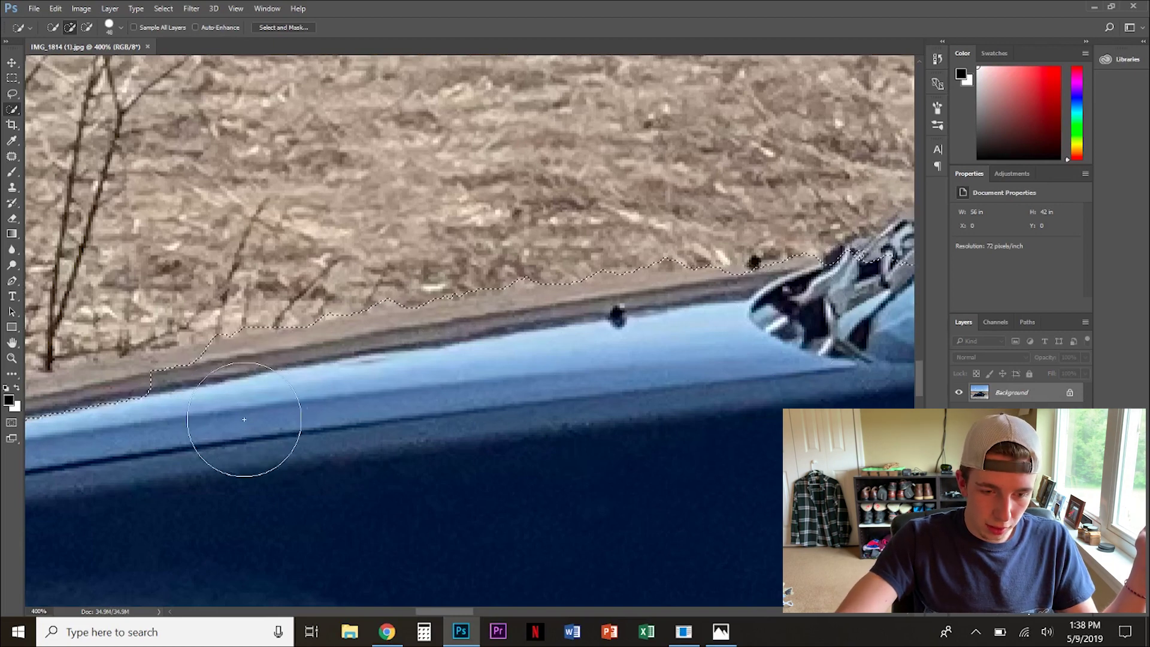
click(270, 395)
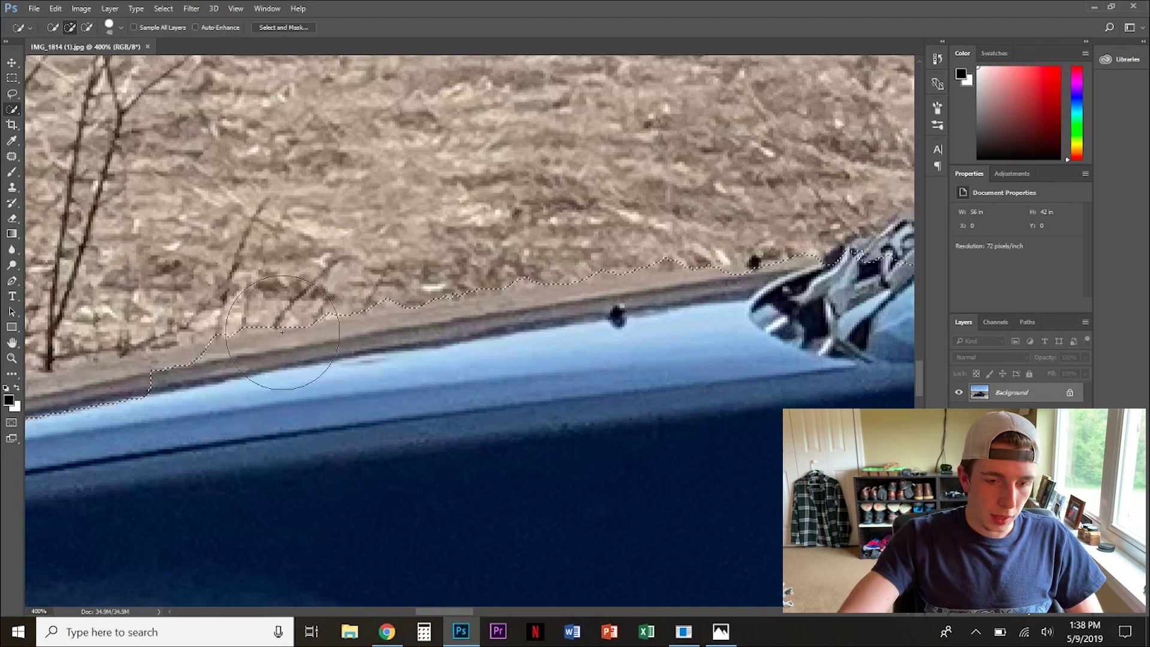
mouse_move(232, 383)
mouse_down()
mouse_move(143, 425)
mouse_move(153, 415)
mouse_move(242, 442)
mouse_move(296, 424)
mouse_up()
scroll(411, 398, down, 4)
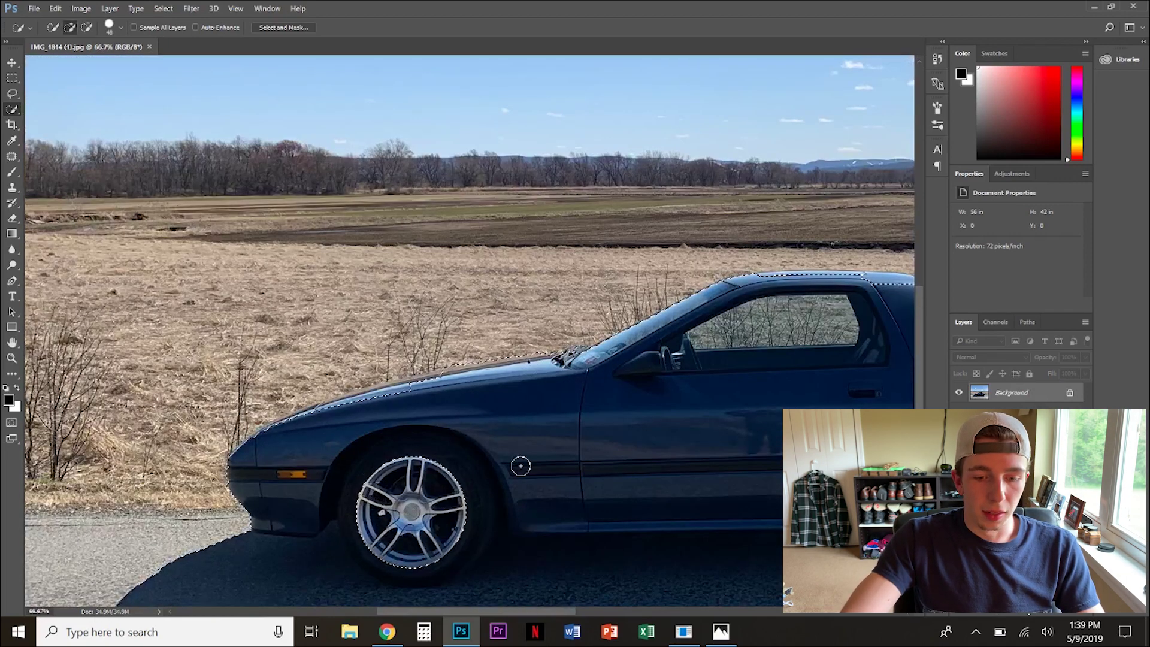
Step: Remove the road shadow and the front wheel from the car selection
drag(347, 562, 480, 547)
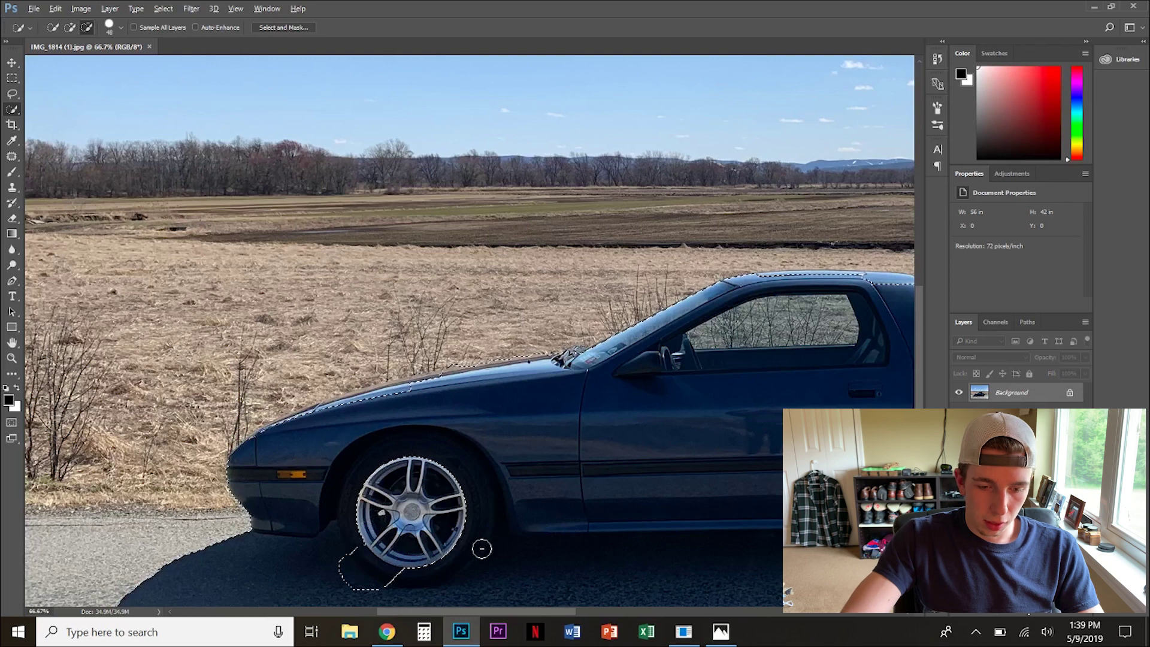
mouse_move(385, 457)
mouse_down()
mouse_move(452, 458)
mouse_move(485, 507)
mouse_move(397, 472)
mouse_up()
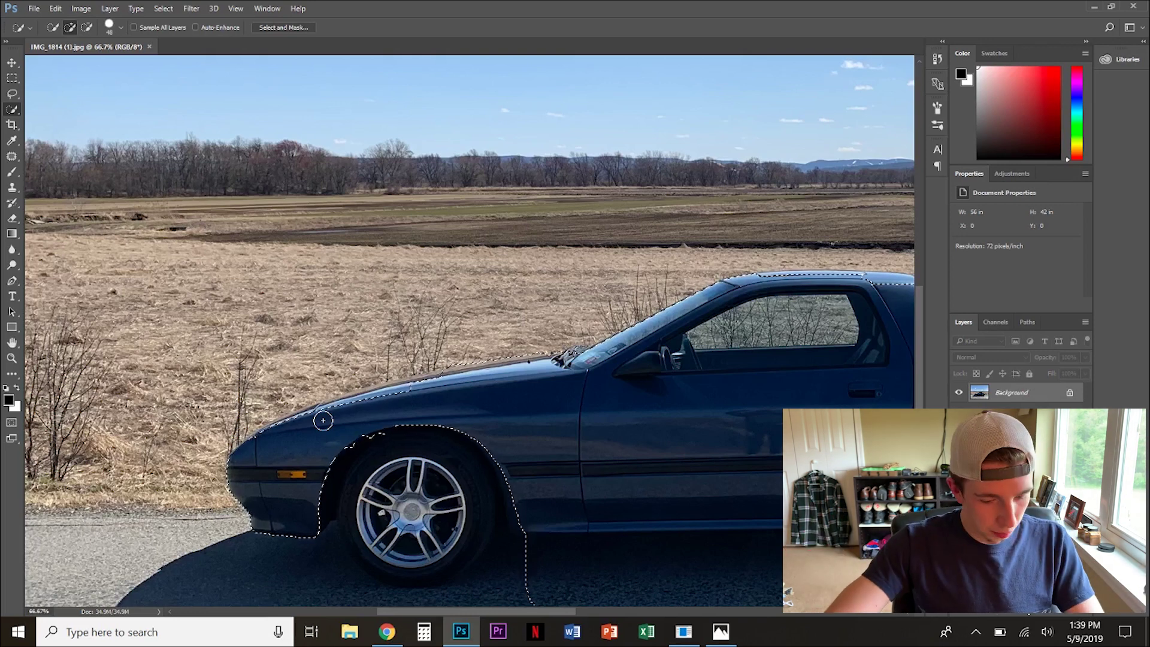
drag(396, 607, 441, 608)
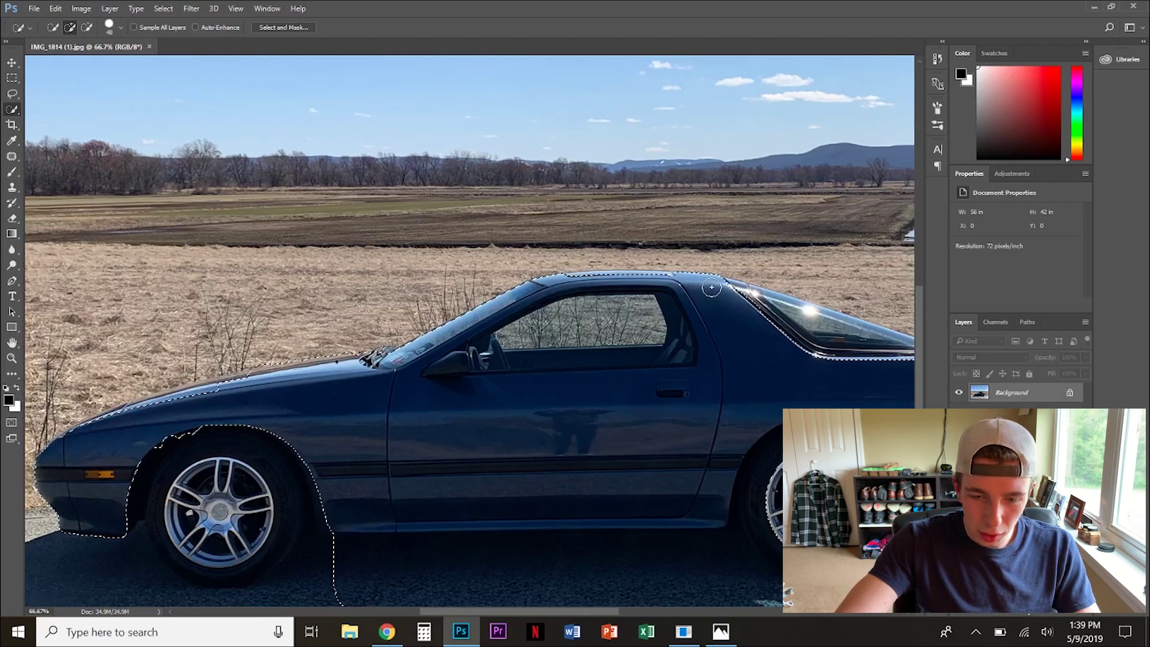
scroll(675, 285, up, 1)
scroll(595, 371, right, 5)
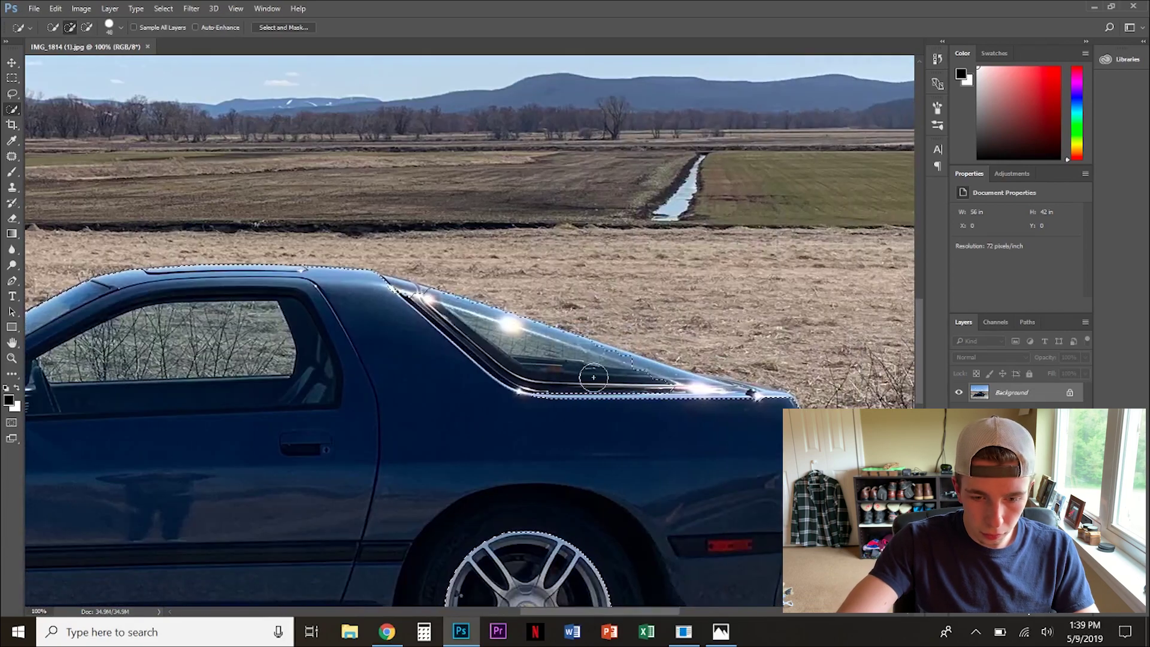
scroll(359, 371, up, 2)
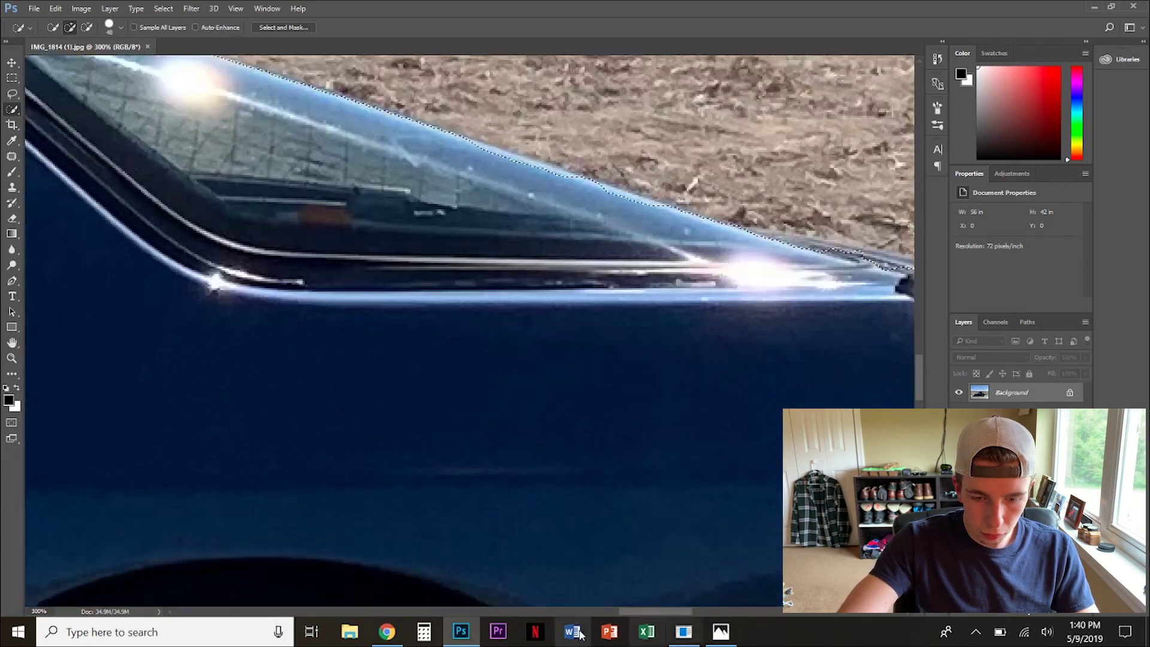
scroll(473, 281, right, 3)
scroll(641, 340, down, 6)
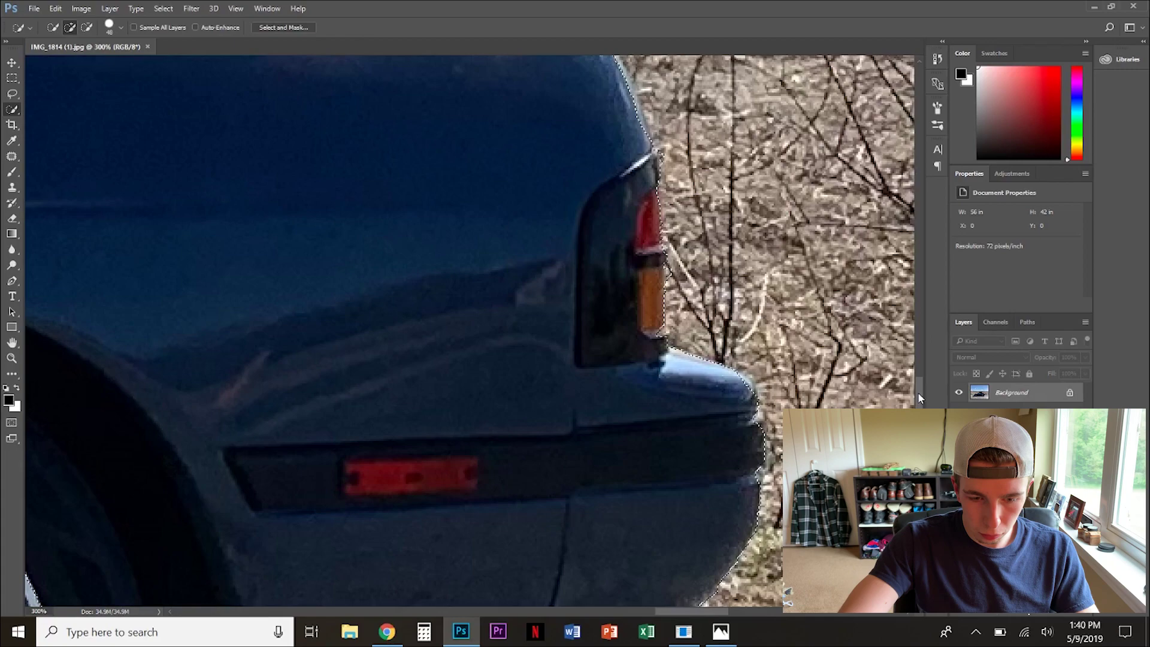
scroll(641, 340, down, 2)
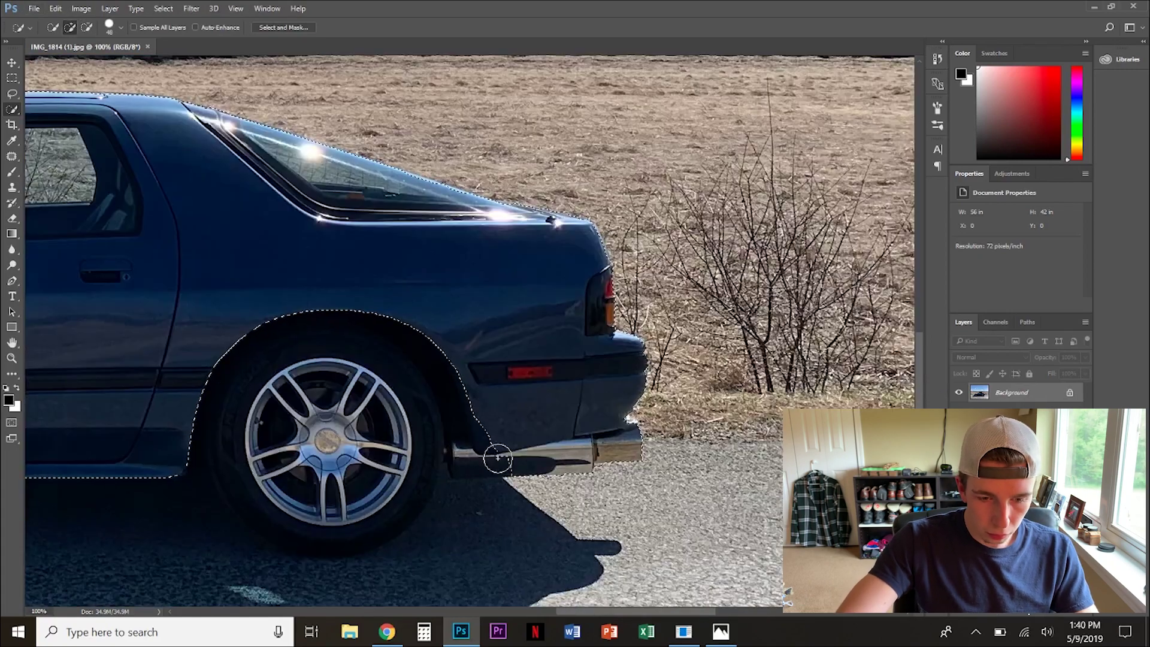
scroll(496, 457, down, 1)
scroll(467, 329, left, 10)
Step: Add the rest of the front fender and the wheel arch edge to the selection
click(442, 241)
click(413, 252)
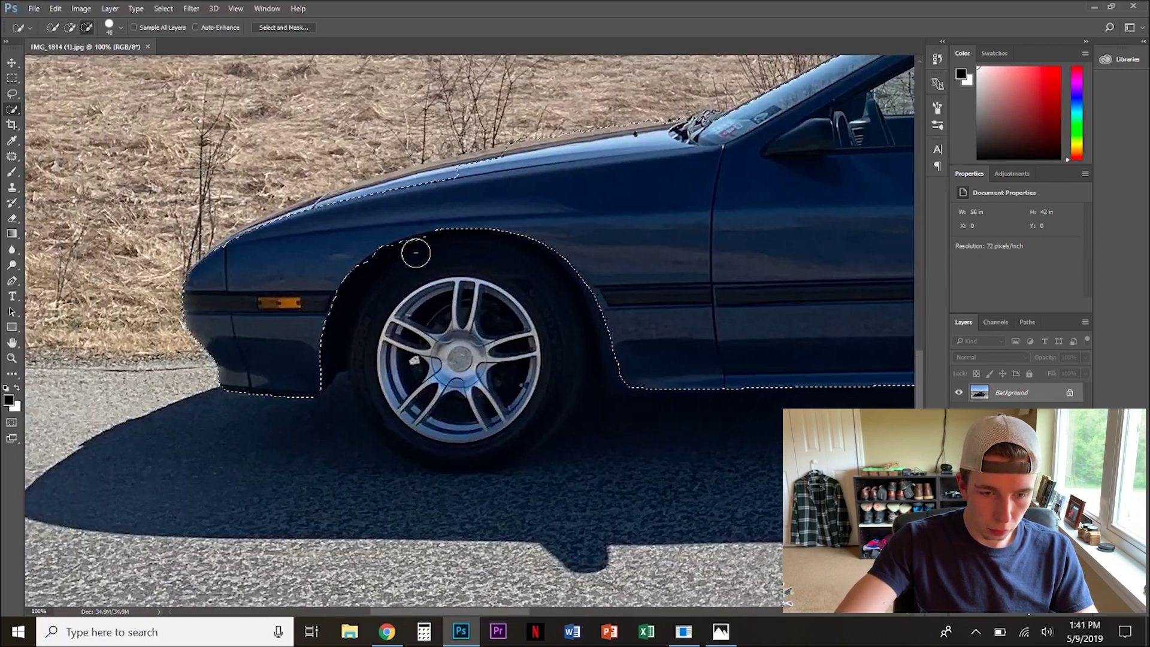
scroll(287, 224, up, 2)
scroll(560, 329, up, 3)
scroll(560, 328, right, 4)
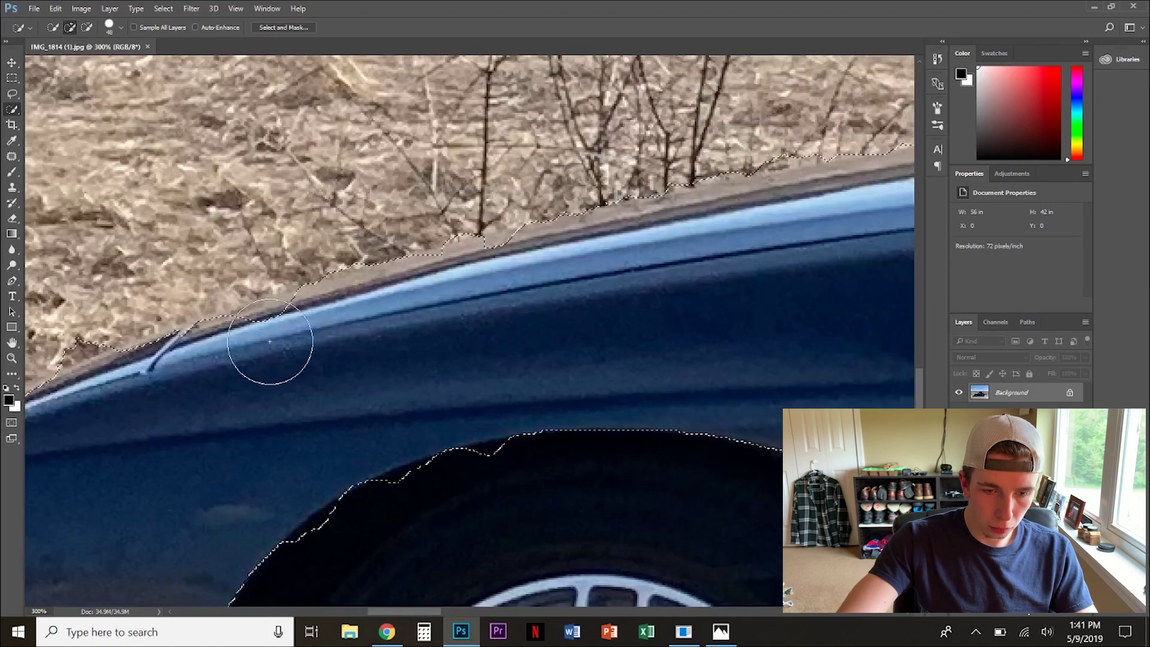
scroll(269, 341, right, 3)
click(208, 490)
scroll(616, 513, up, 3)
scroll(693, 321, right, 5)
scroll(798, 380, down, 4)
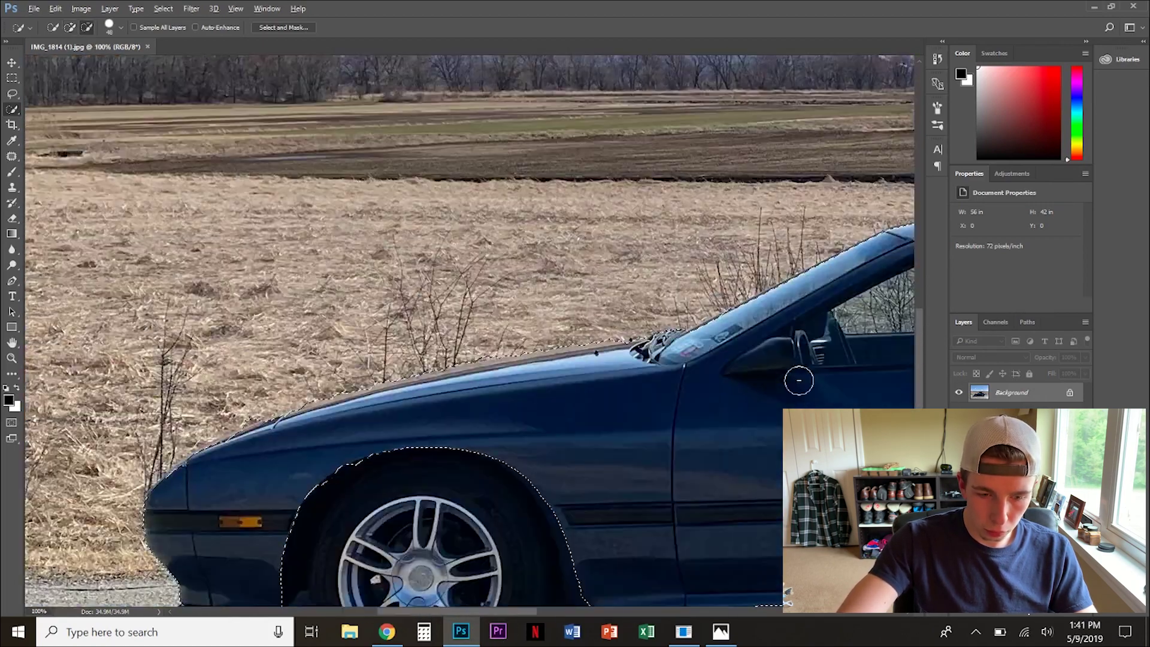
scroll(459, 460, down, 1)
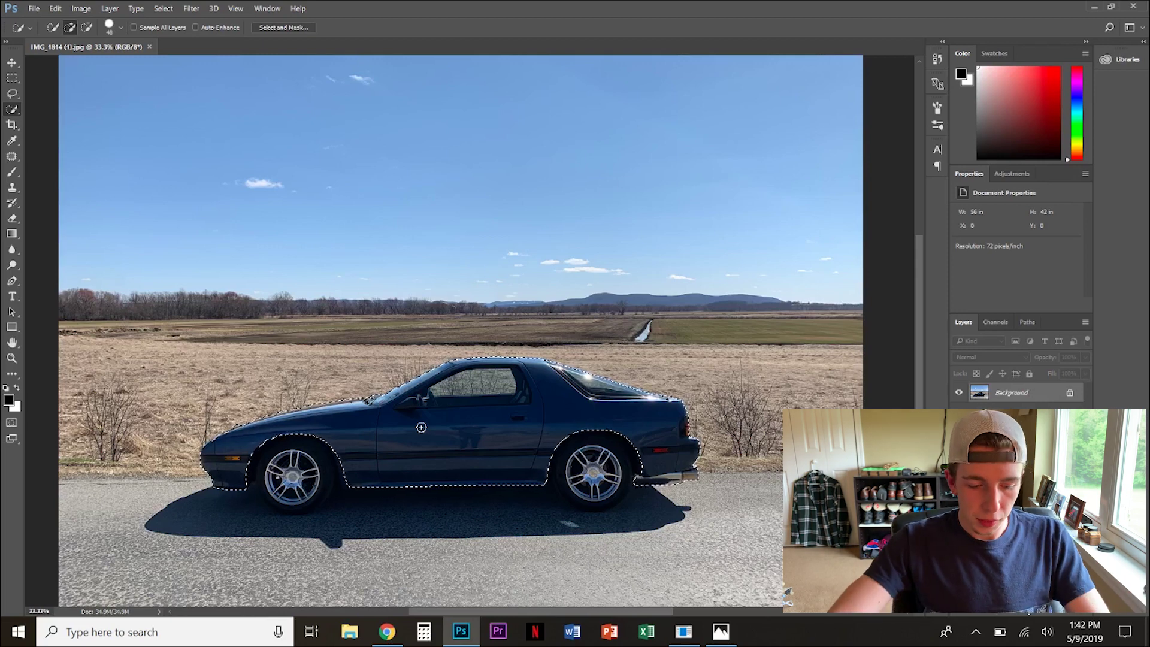
Step: Copy the selected car body to Layer 1 and move it down about 0.79 in
right_click(464, 428)
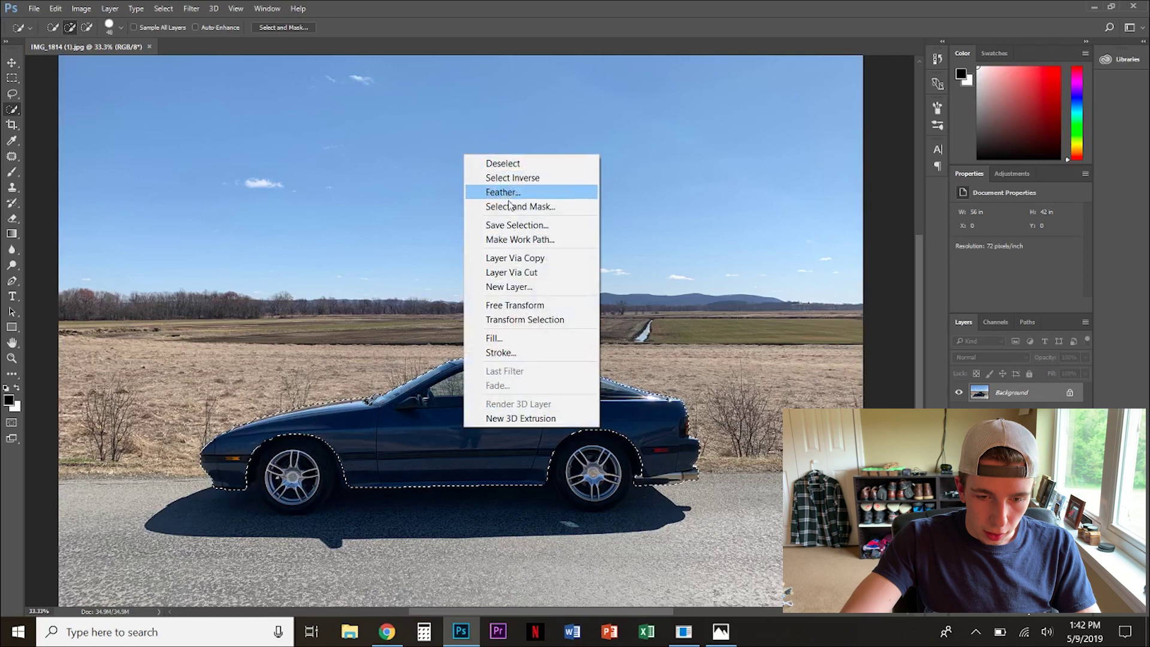
click(516, 258)
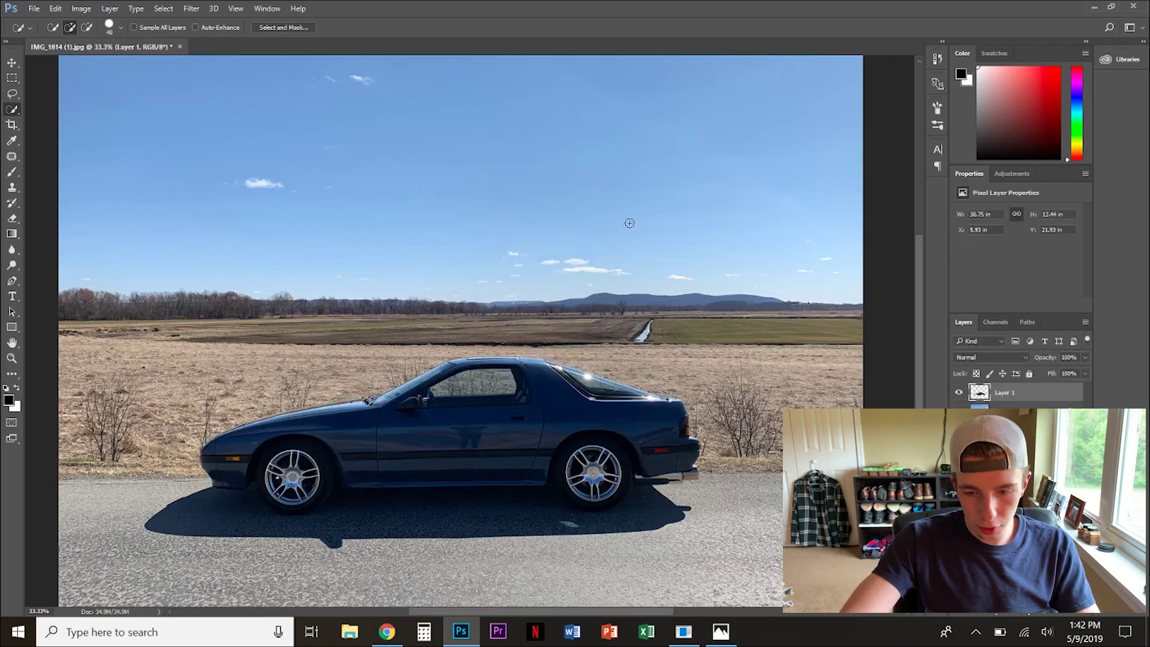
click(12, 63)
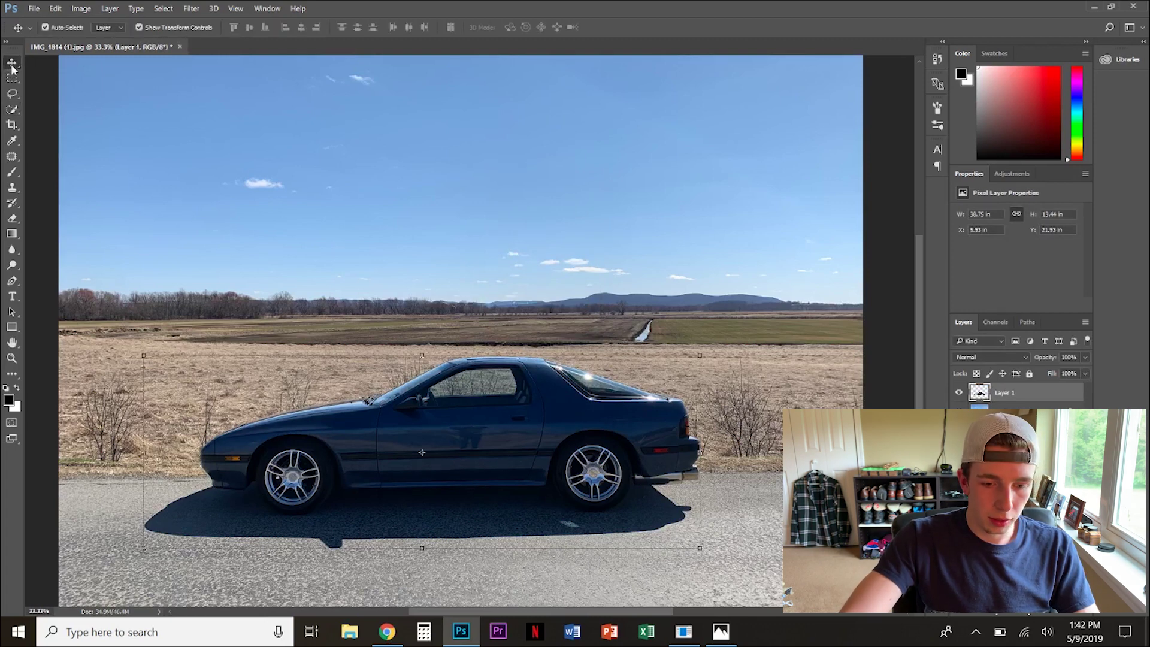
click(484, 435)
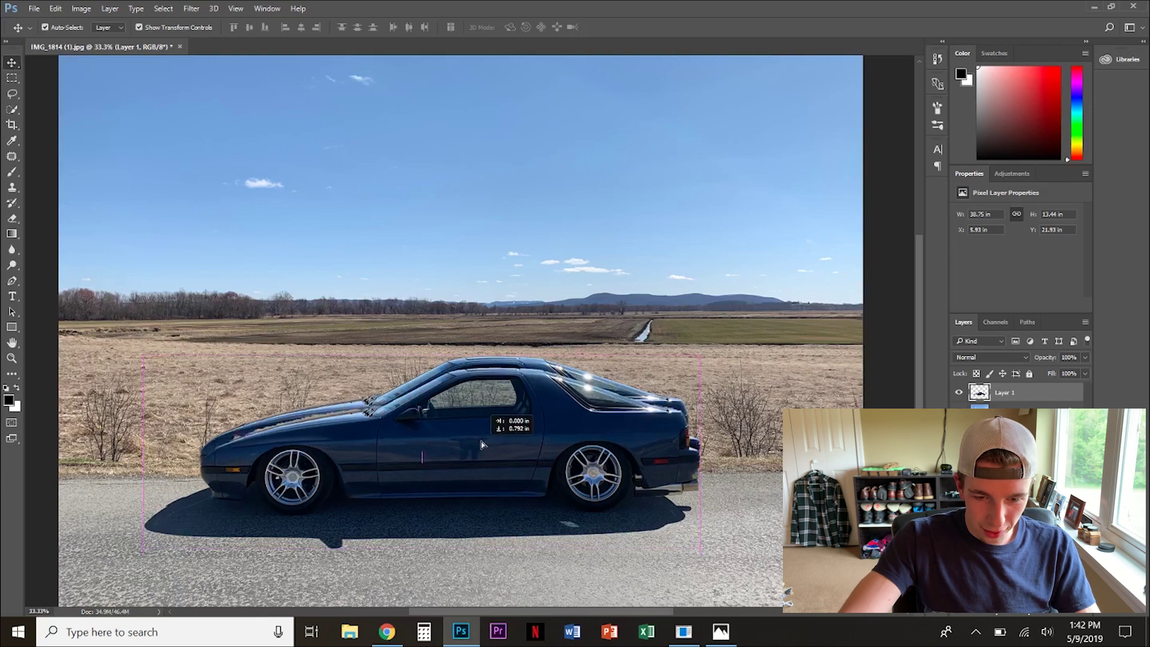
mouse_move(482, 438)
mouse_down()
mouse_move(485, 468)
mouse_move(478, 231)
mouse_move(480, 461)
mouse_move(479, 447)
mouse_up()
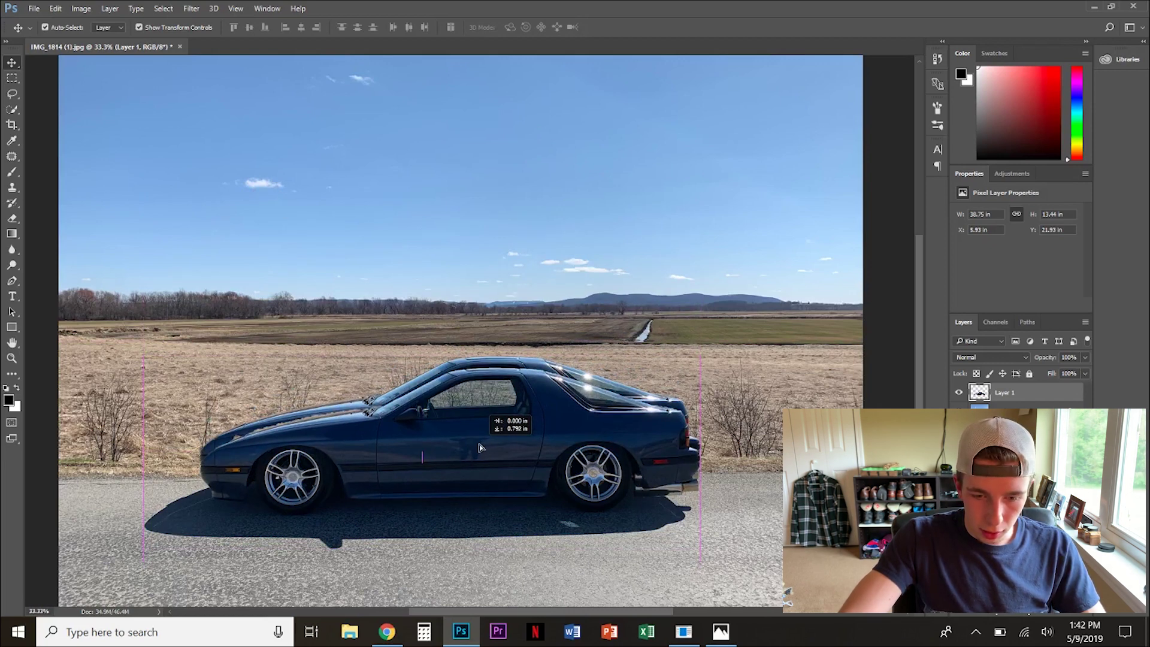
drag(479, 447, 479, 447)
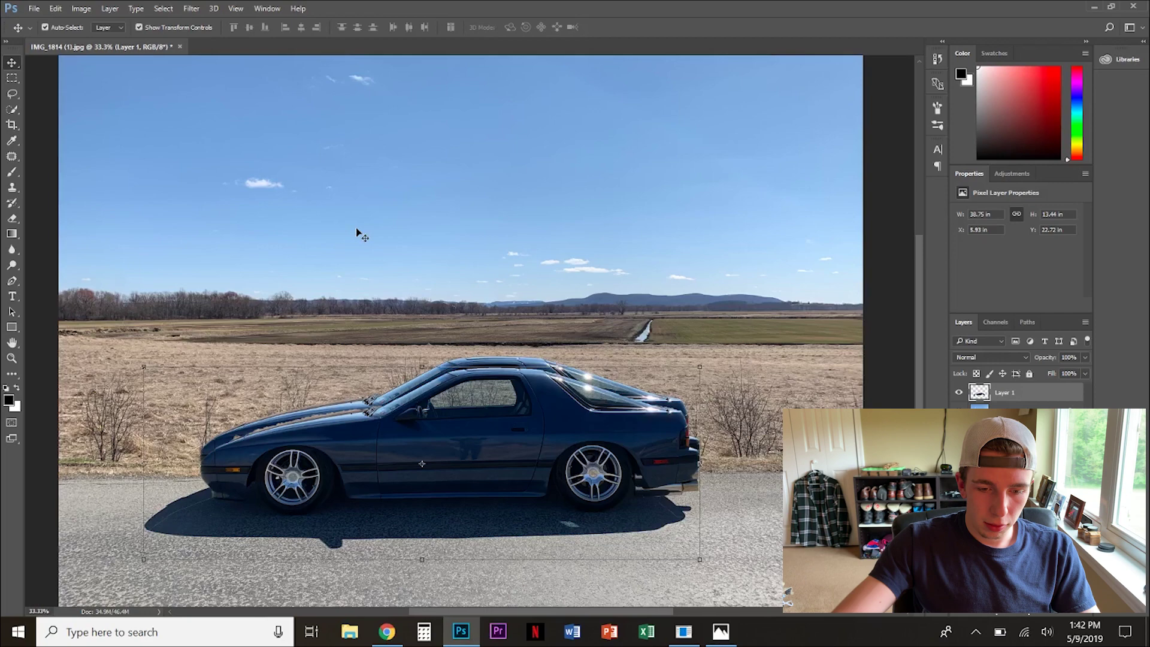
Step: Zoom in and set up the Eraser on Layer 1 with an adjusted brush size
click(308, 267)
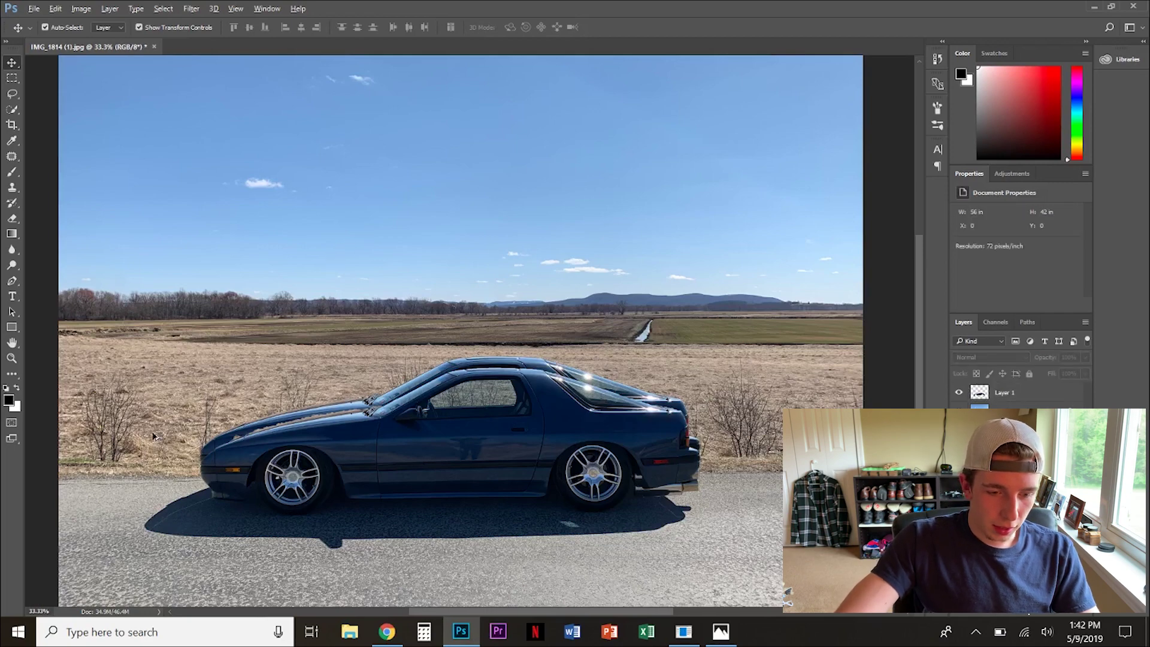
scroll(154, 435, up, 2)
scroll(509, 360, down, 2)
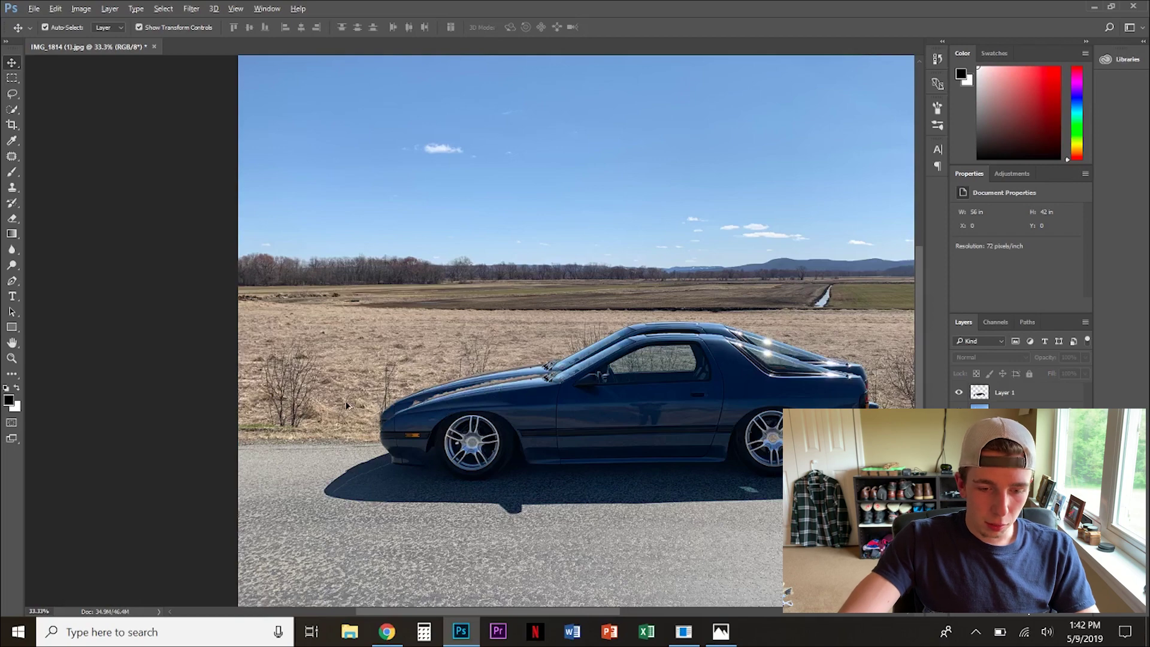
scroll(346, 406, up, 3)
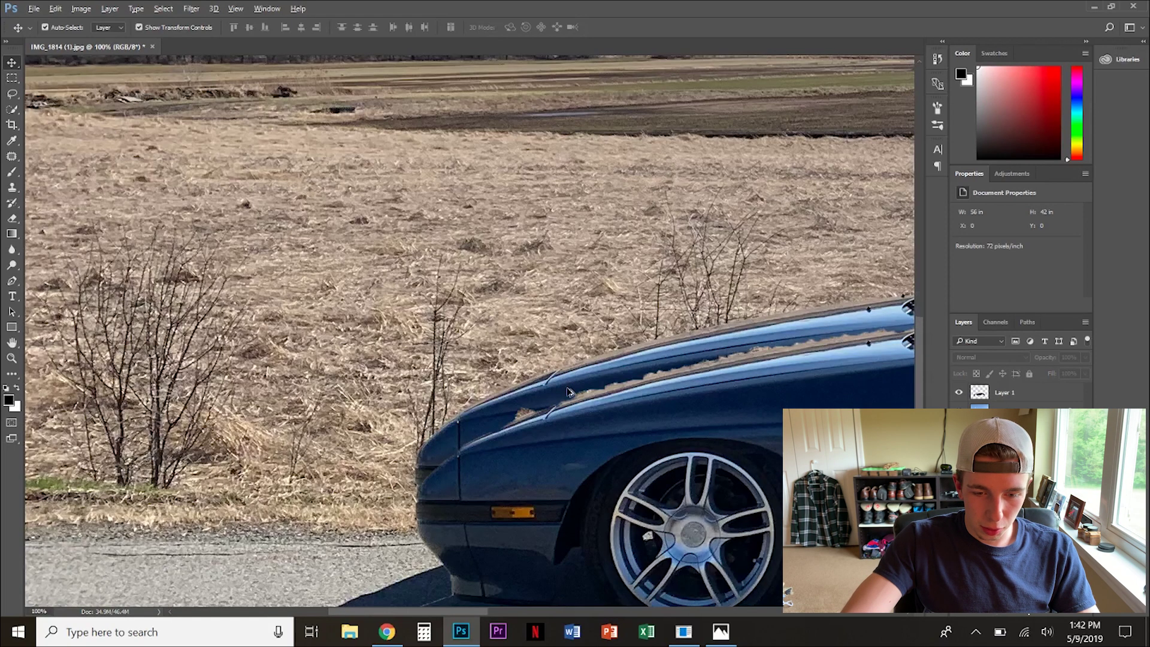
scroll(568, 391, up, 1)
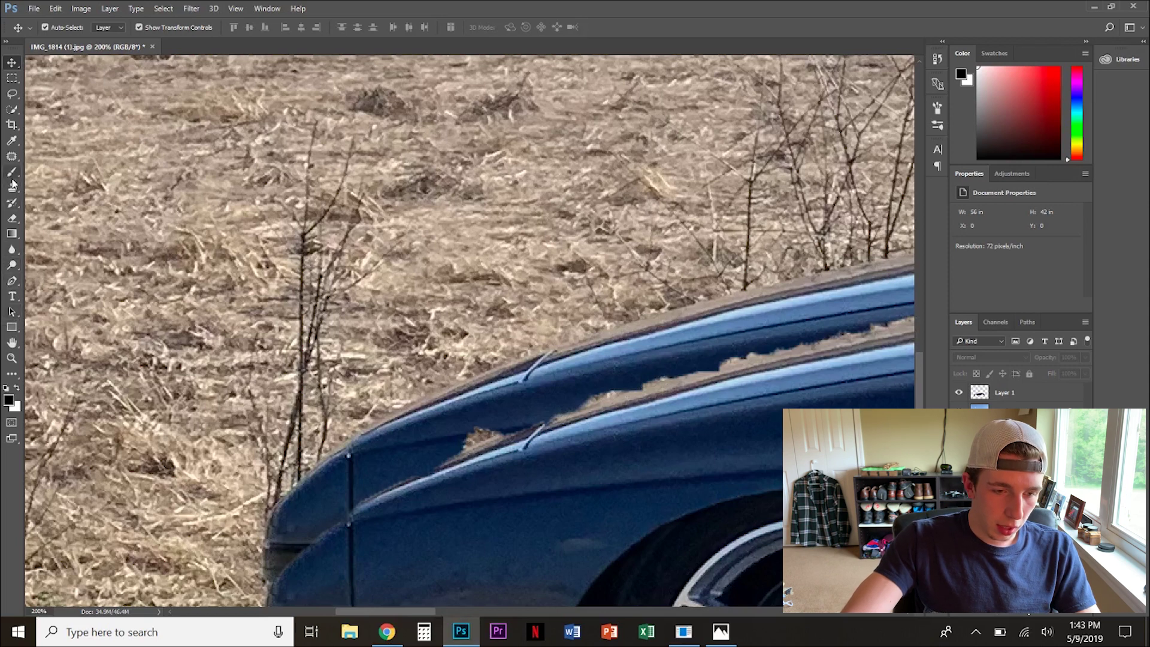
click(13, 218)
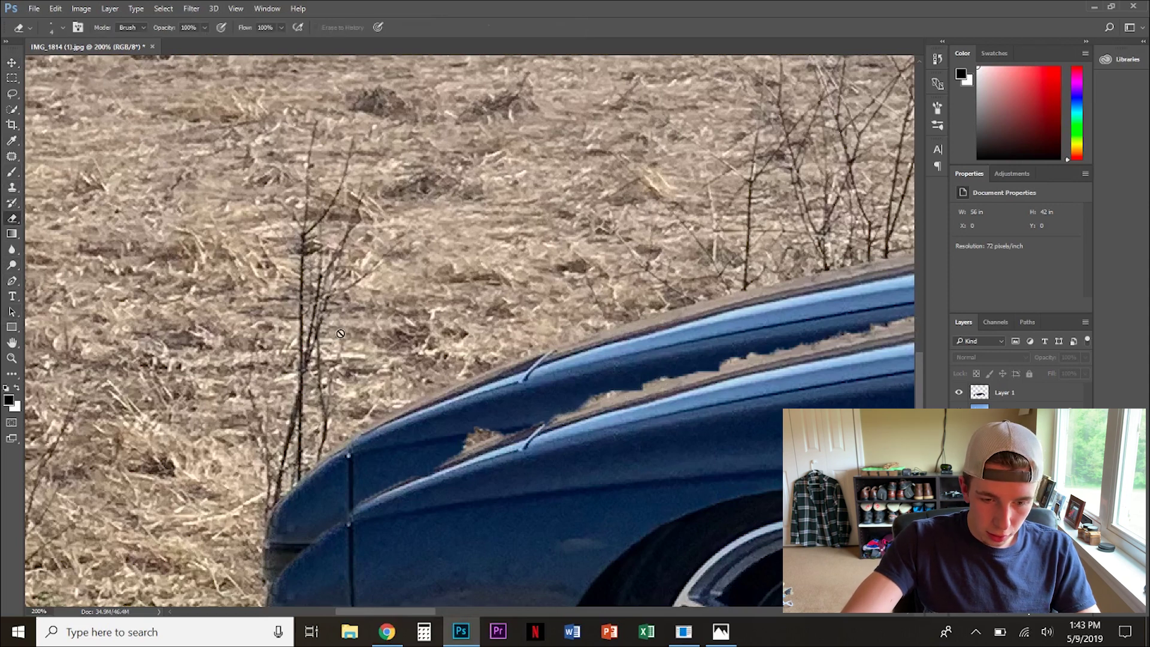
click(456, 421)
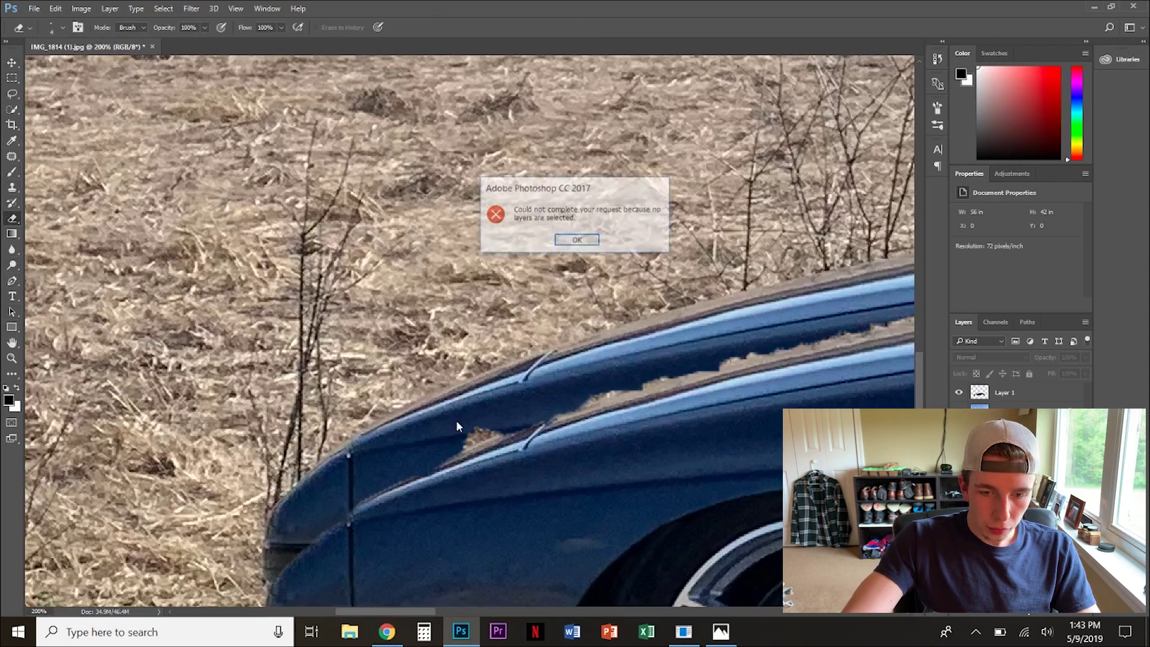
click(575, 240)
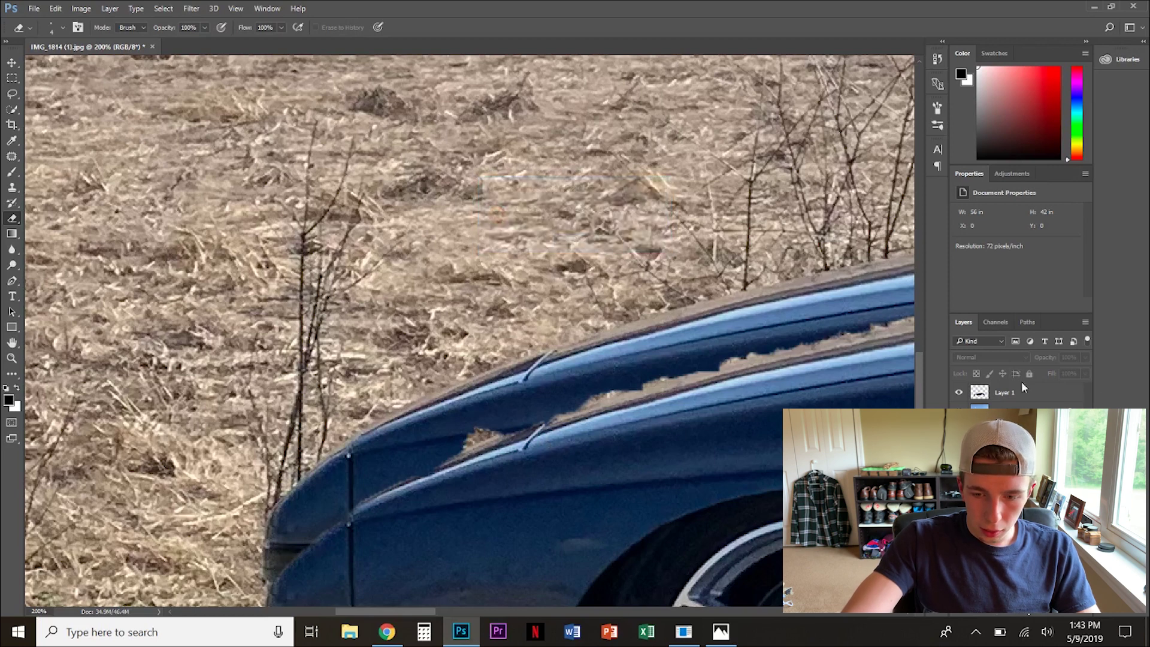
click(1068, 392)
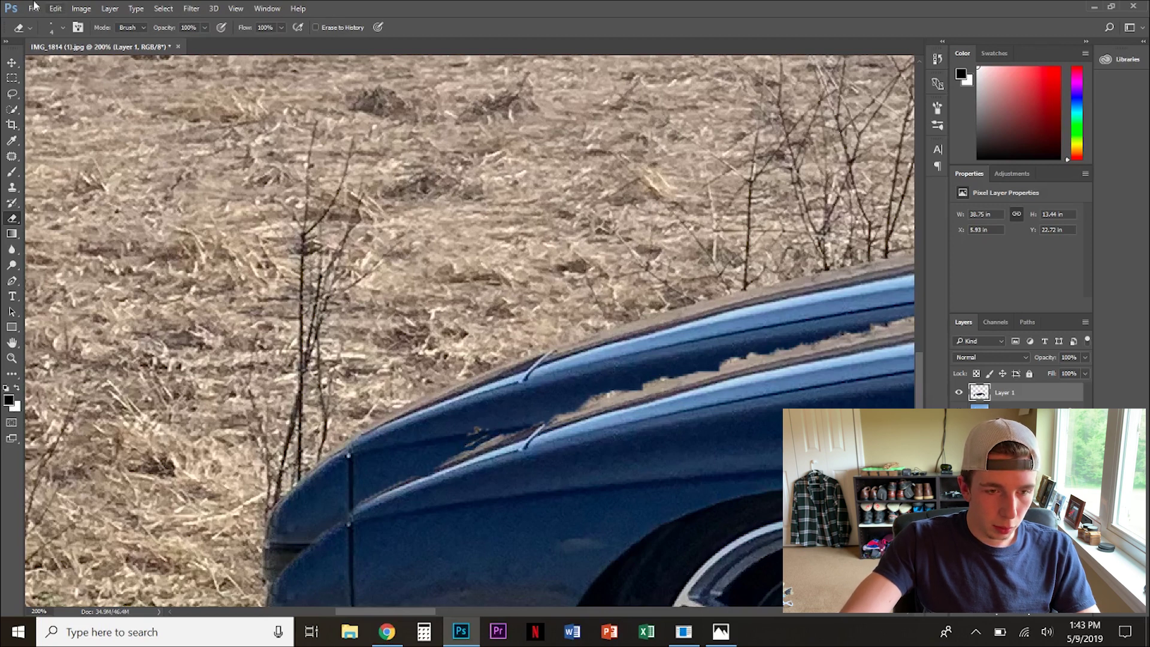
click(63, 28)
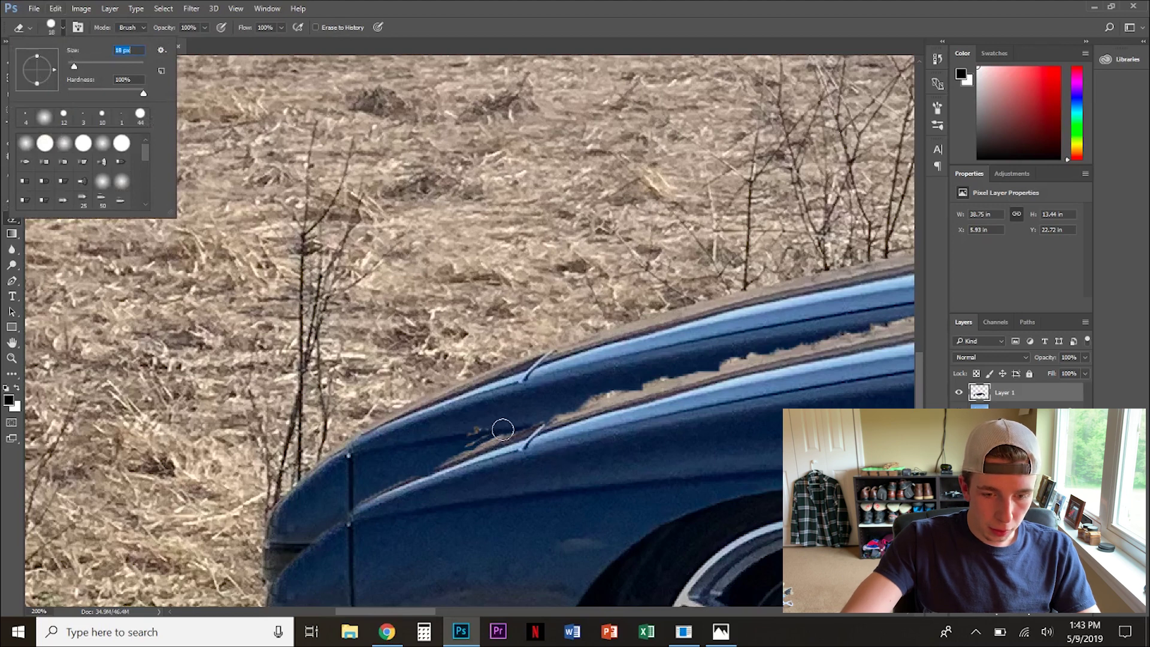
key(Return)
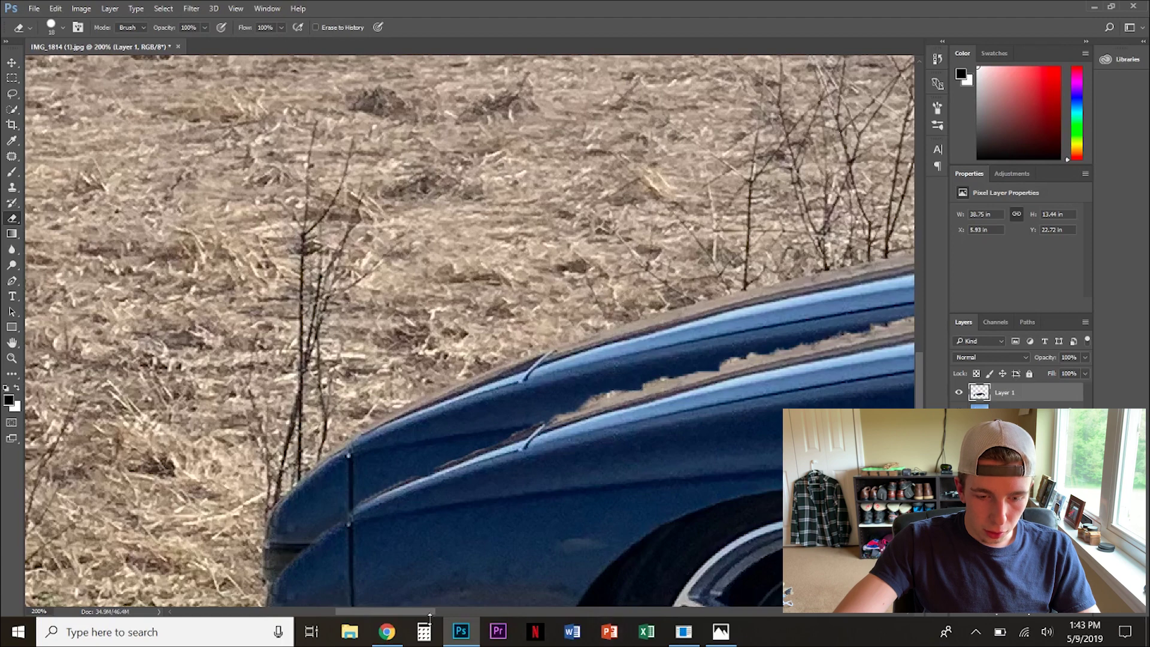
Step: Erase the brown grass strip along the lower and upper hood creases toward the windshield
drag(423, 616, 464, 616)
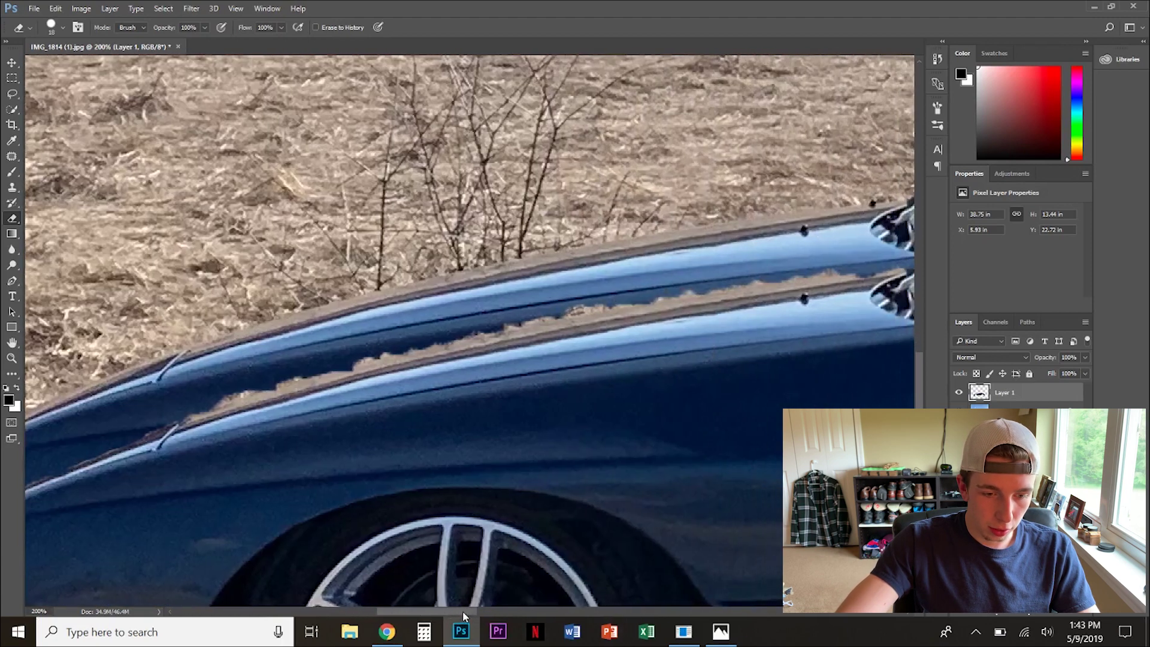
drag(189, 412, 603, 295)
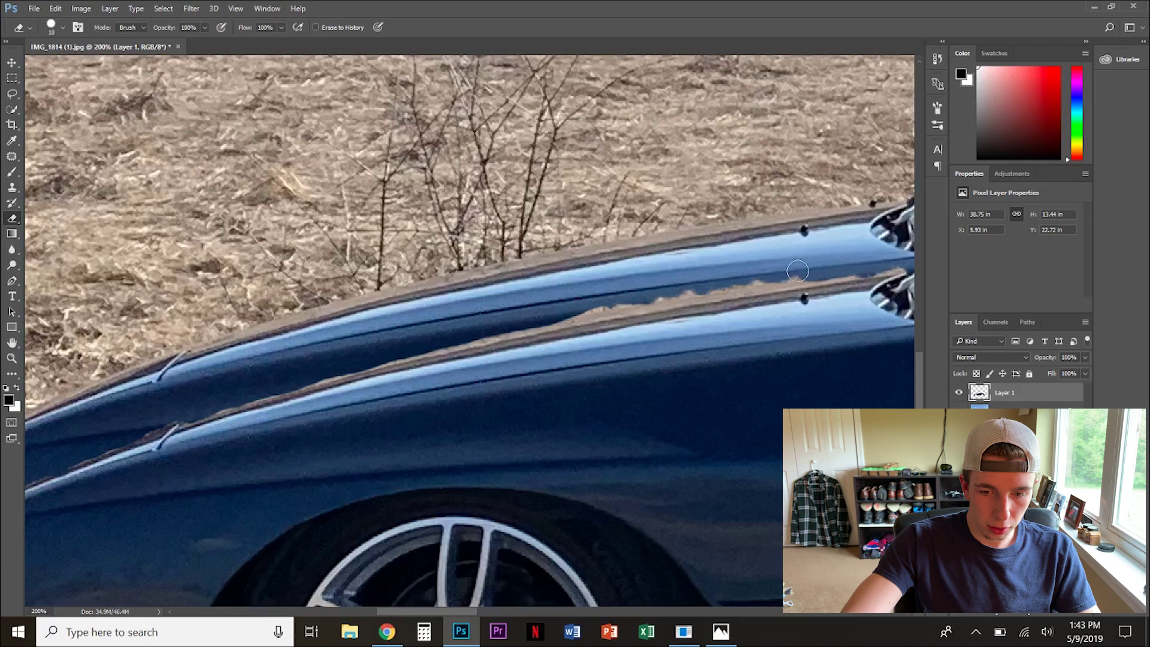
drag(736, 282, 706, 291)
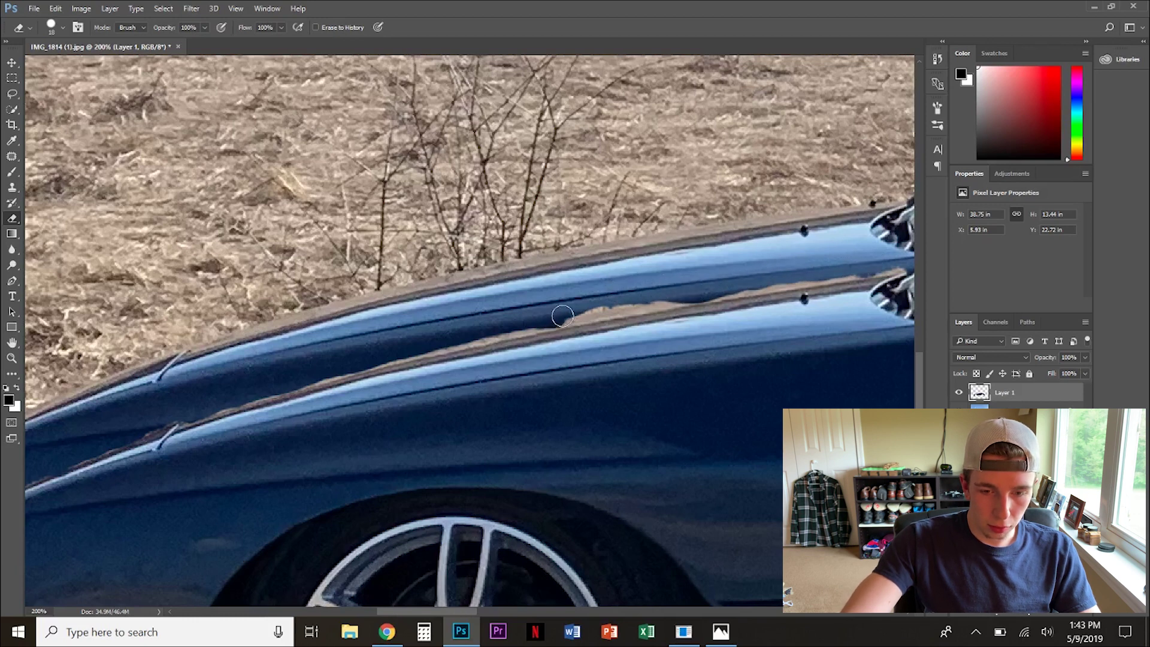
drag(562, 316, 713, 285)
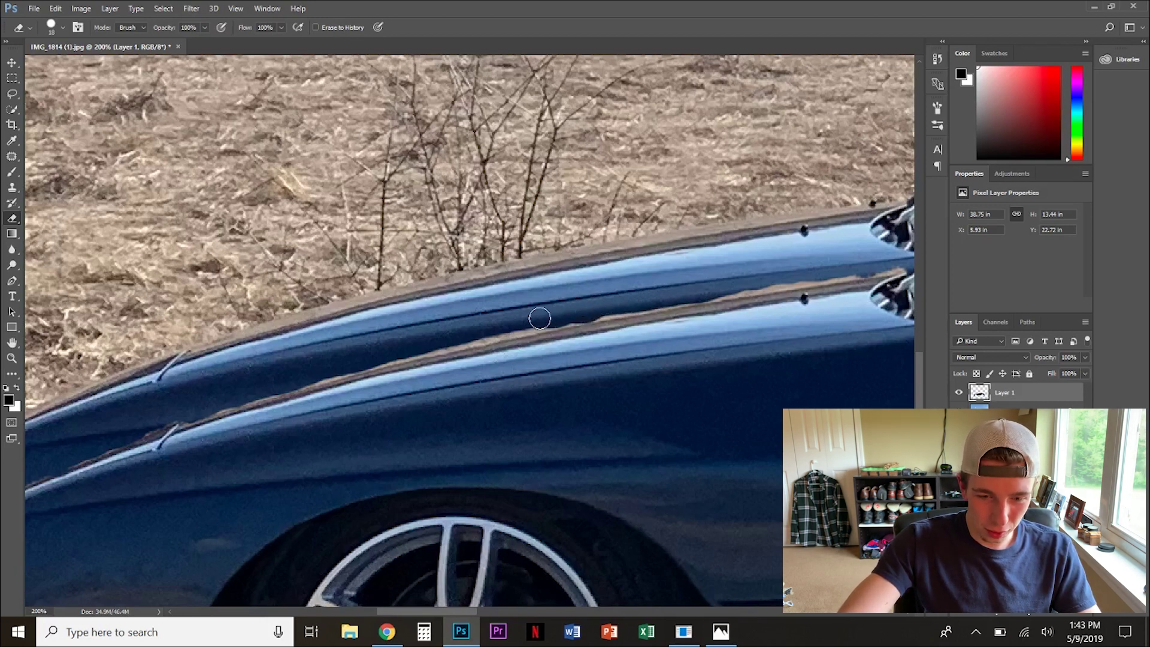
drag(410, 348, 524, 326)
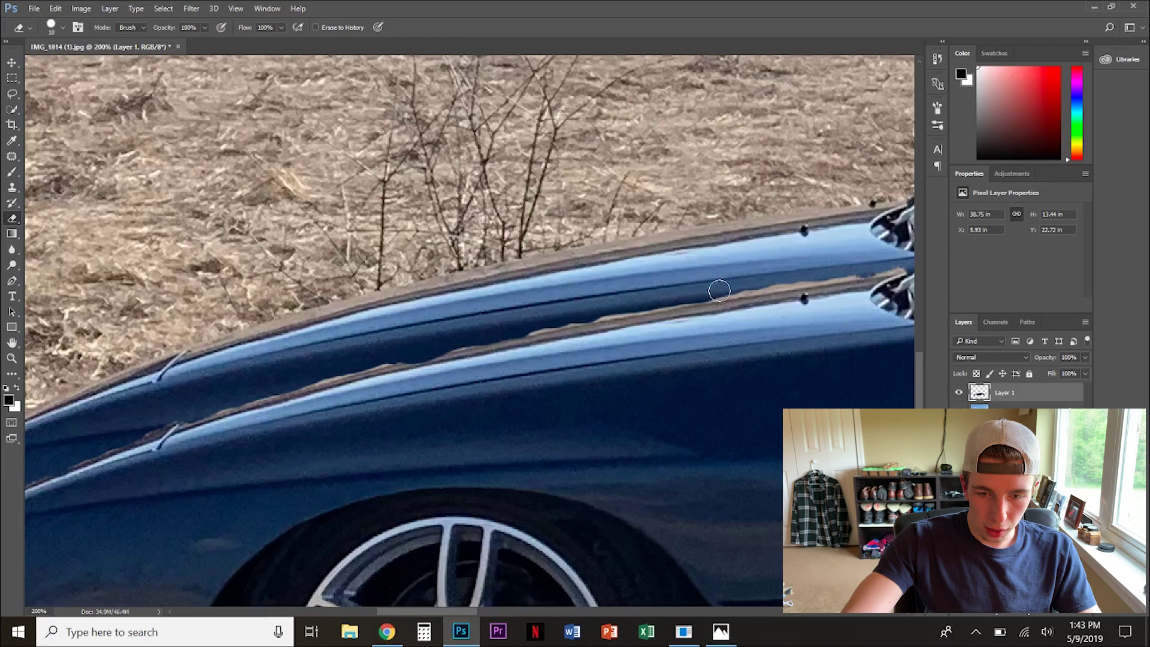
drag(772, 280, 906, 270)
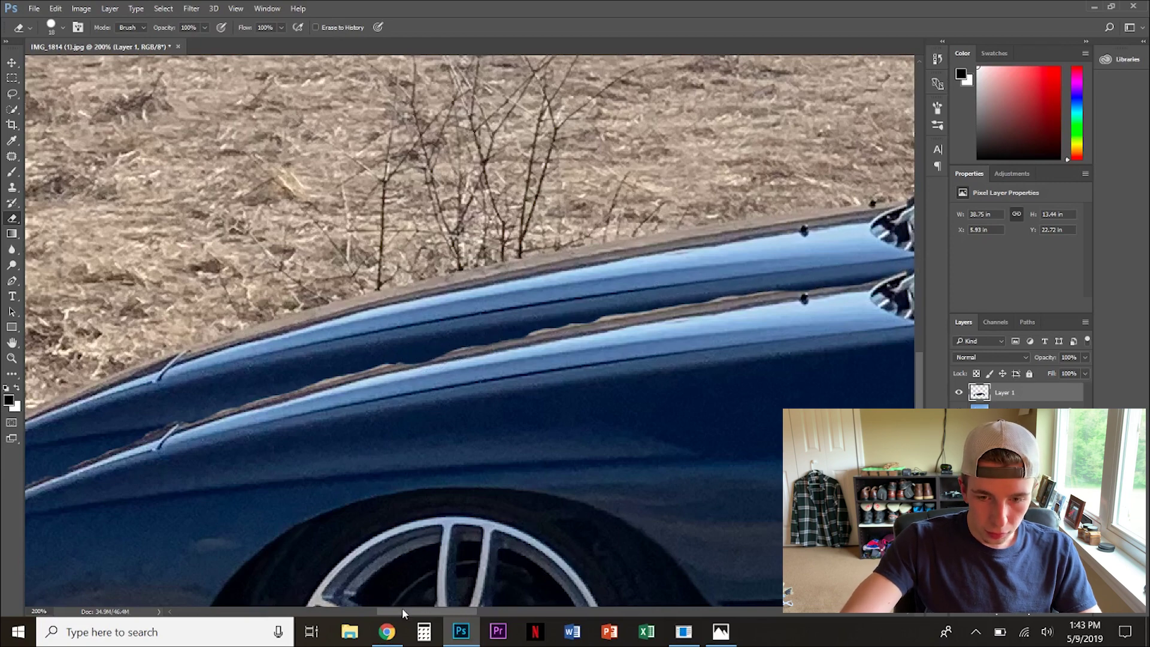
drag(402, 612, 495, 612)
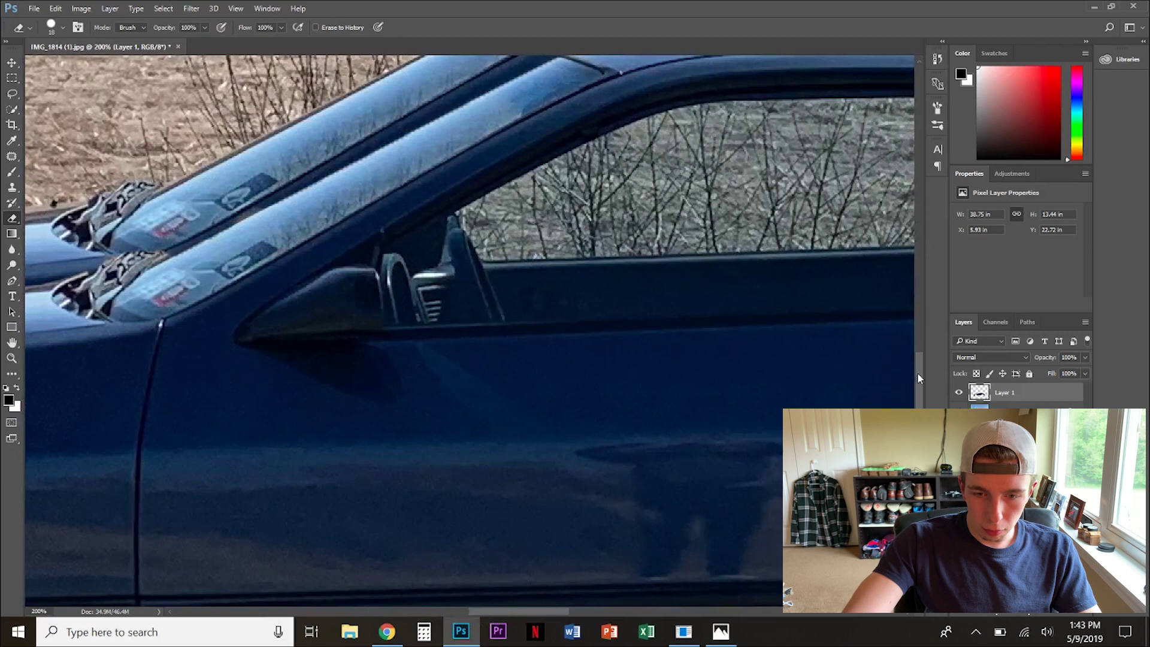
scroll(919, 379, up, 5)
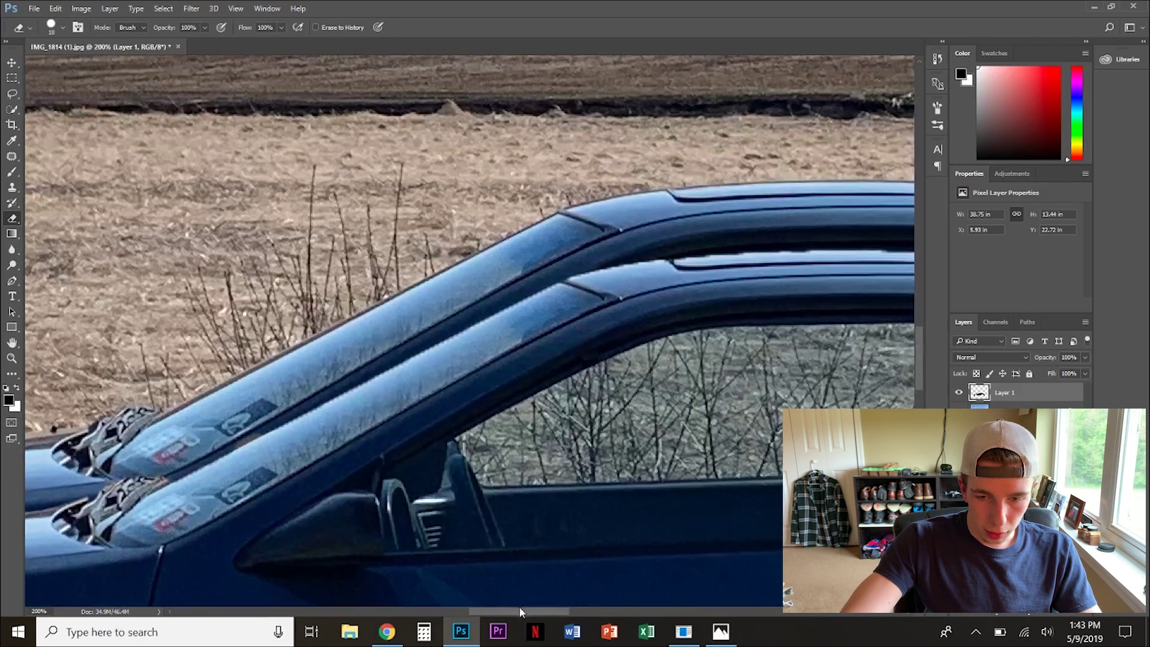
drag(519, 611, 655, 616)
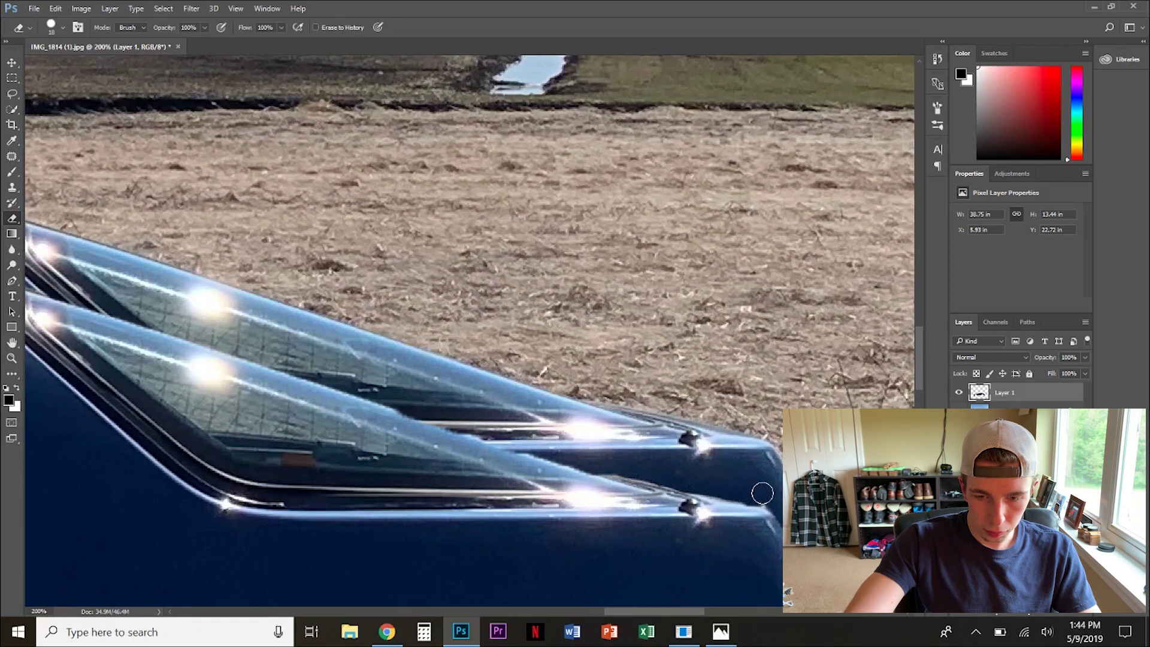
drag(915, 372, 921, 434)
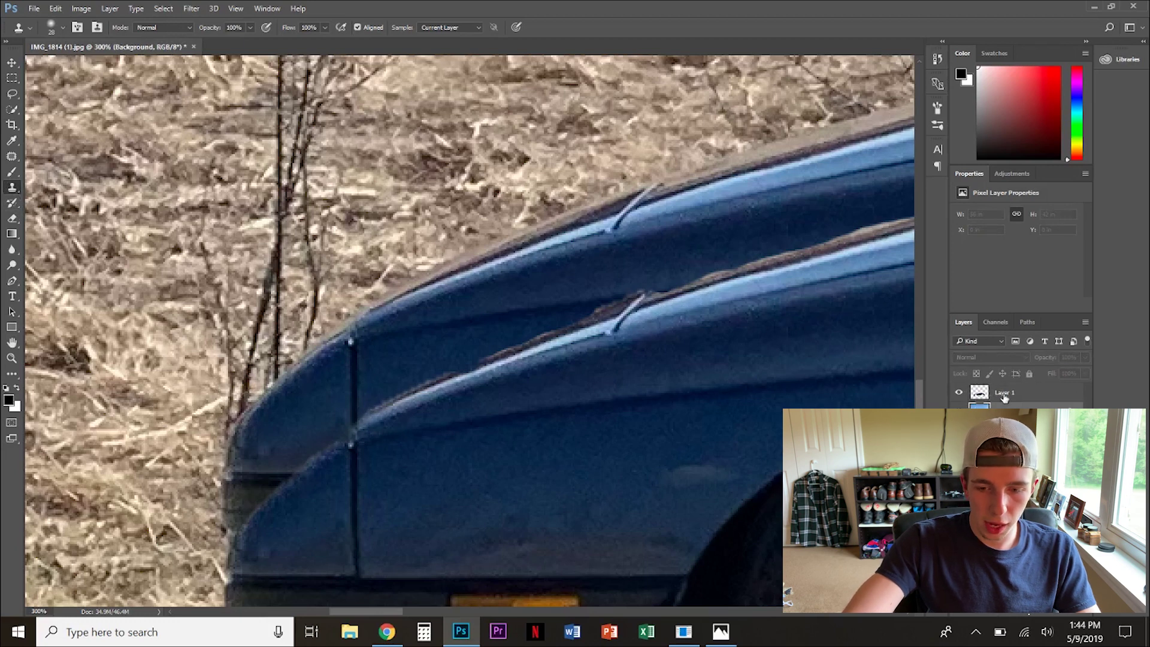
Step: Clone grass sampled beside the hood over the front and upper edge of the old hood outline
alt+click(179, 439)
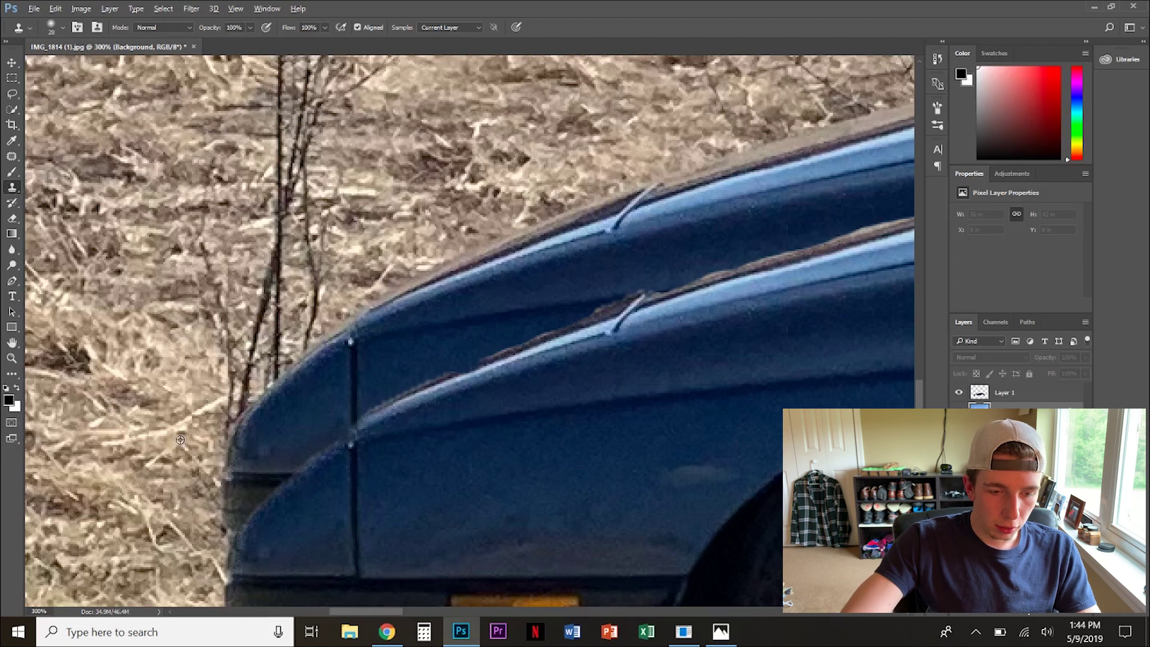
mouse_move(219, 473)
mouse_down()
mouse_move(224, 443)
mouse_move(338, 367)
mouse_move(250, 401)
mouse_move(205, 462)
mouse_move(226, 472)
mouse_move(272, 446)
mouse_move(338, 374)
mouse_move(255, 476)
mouse_move(202, 491)
mouse_move(203, 511)
mouse_move(302, 419)
mouse_move(344, 396)
mouse_move(314, 465)
mouse_move(212, 519)
mouse_move(287, 438)
mouse_move(377, 377)
mouse_up()
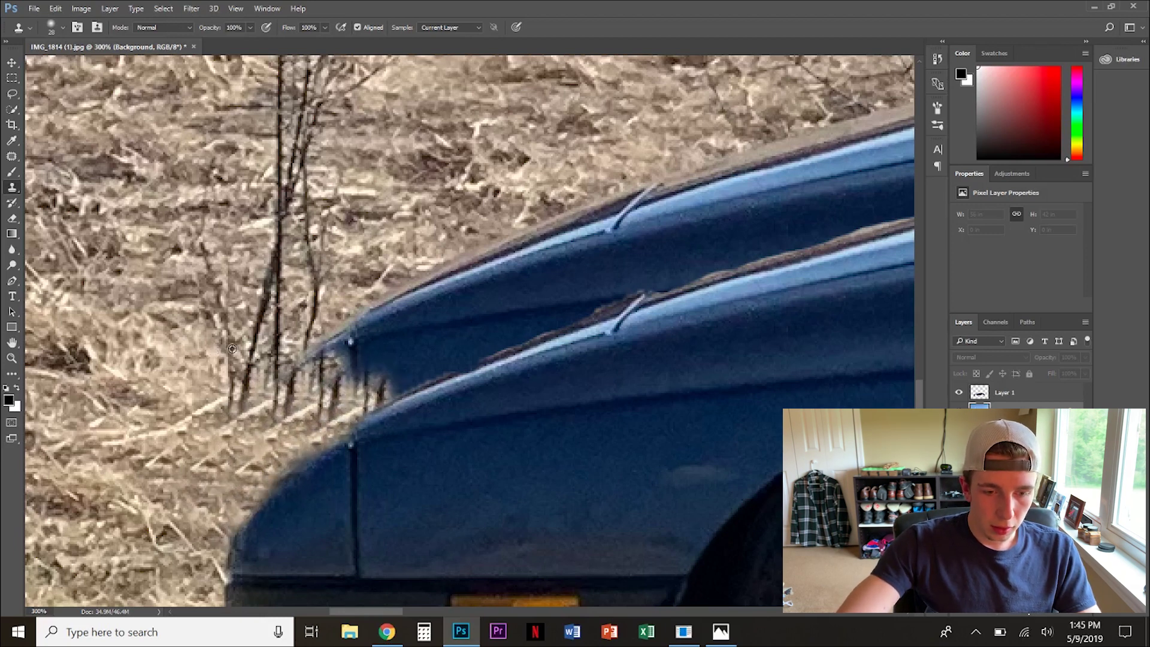
mouse_move(282, 359)
mouse_down()
mouse_move(391, 328)
mouse_move(318, 317)
mouse_move(371, 246)
mouse_move(358, 327)
mouse_move(358, 312)
mouse_move(539, 233)
mouse_move(437, 298)
mouse_move(396, 302)
mouse_move(524, 262)
mouse_move(345, 350)
mouse_move(399, 344)
mouse_move(492, 283)
mouse_move(325, 352)
mouse_move(341, 373)
mouse_move(461, 310)
mouse_move(510, 305)
mouse_move(397, 370)
mouse_move(330, 378)
mouse_move(288, 400)
mouse_move(396, 382)
mouse_move(482, 331)
mouse_move(501, 325)
mouse_move(447, 352)
mouse_move(554, 312)
mouse_up()
alt+click(366, 262)
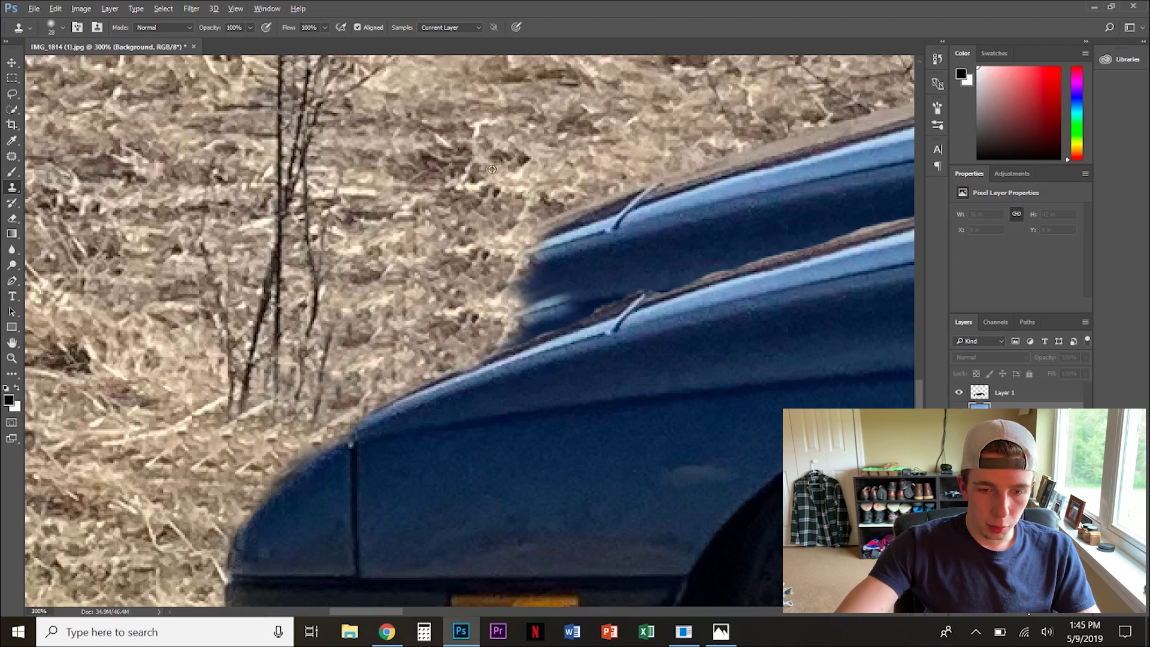
mouse_move(503, 227)
mouse_down()
mouse_move(538, 246)
mouse_move(710, 207)
mouse_move(593, 280)
mouse_move(533, 293)
mouse_move(614, 244)
mouse_move(703, 213)
mouse_move(506, 293)
mouse_move(718, 183)
mouse_move(588, 231)
mouse_move(681, 186)
mouse_move(603, 291)
mouse_move(502, 324)
mouse_move(720, 236)
mouse_move(661, 272)
mouse_up()
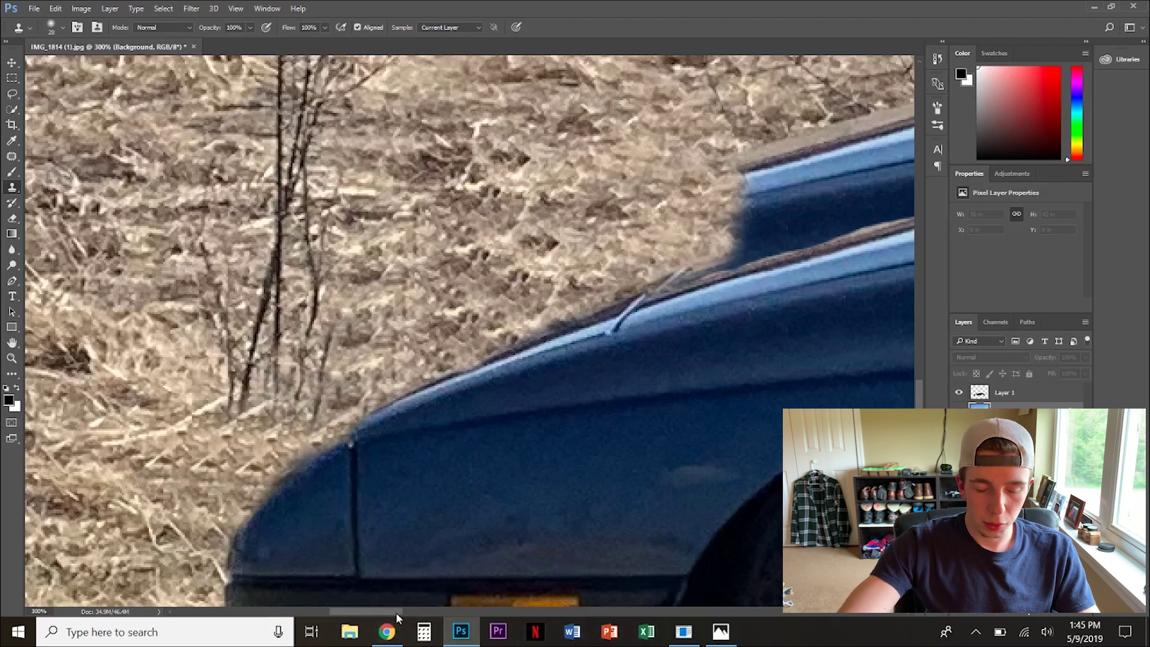
Step: Undo a stray clone dab and extend cloned grass along the old hood edge toward the windshield
click(569, 388)
key(ctrl+z)
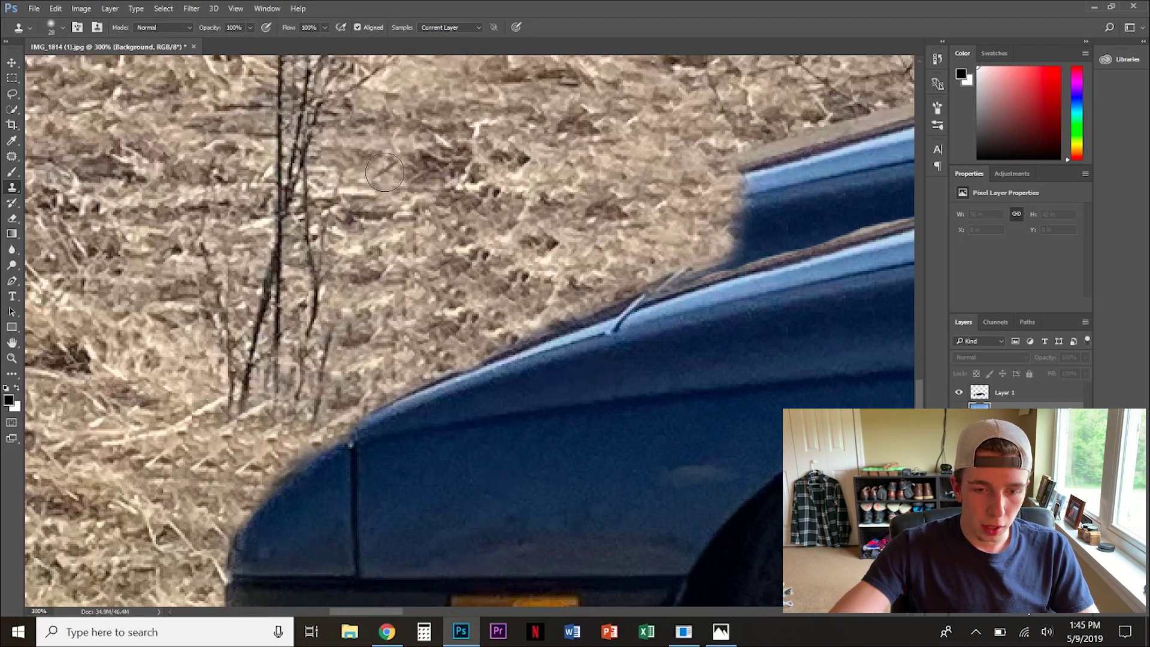
drag(385, 173, 675, 179)
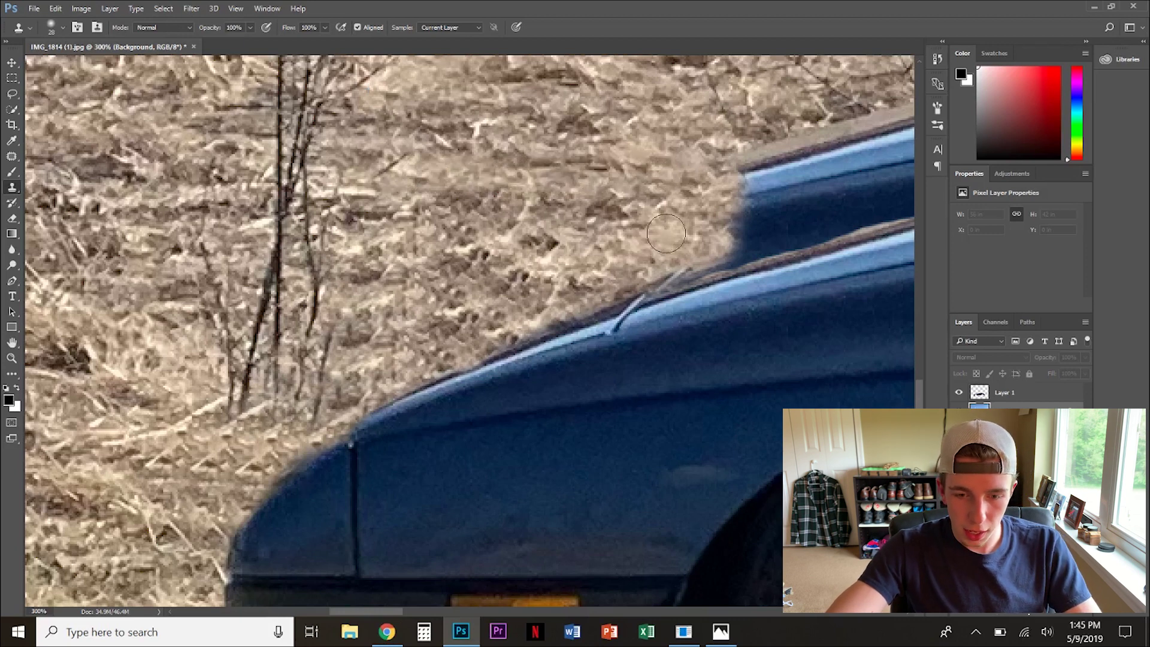
drag(666, 233, 828, 192)
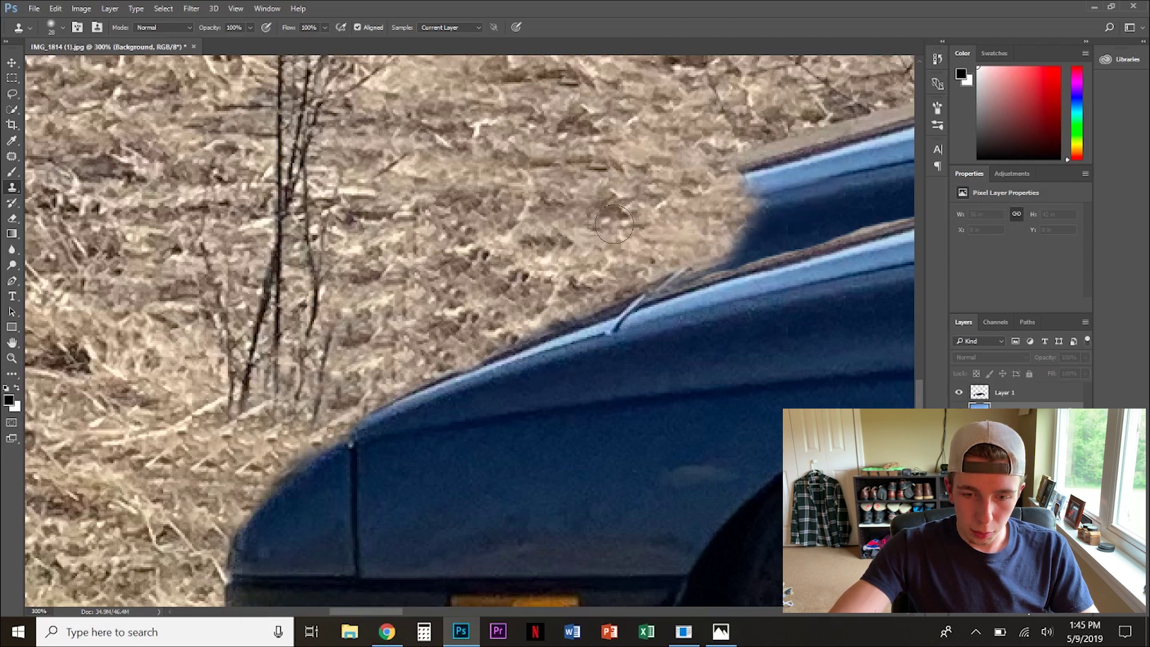
mouse_move(766, 211)
mouse_down()
mouse_move(779, 227)
mouse_move(719, 239)
mouse_move(858, 210)
mouse_up()
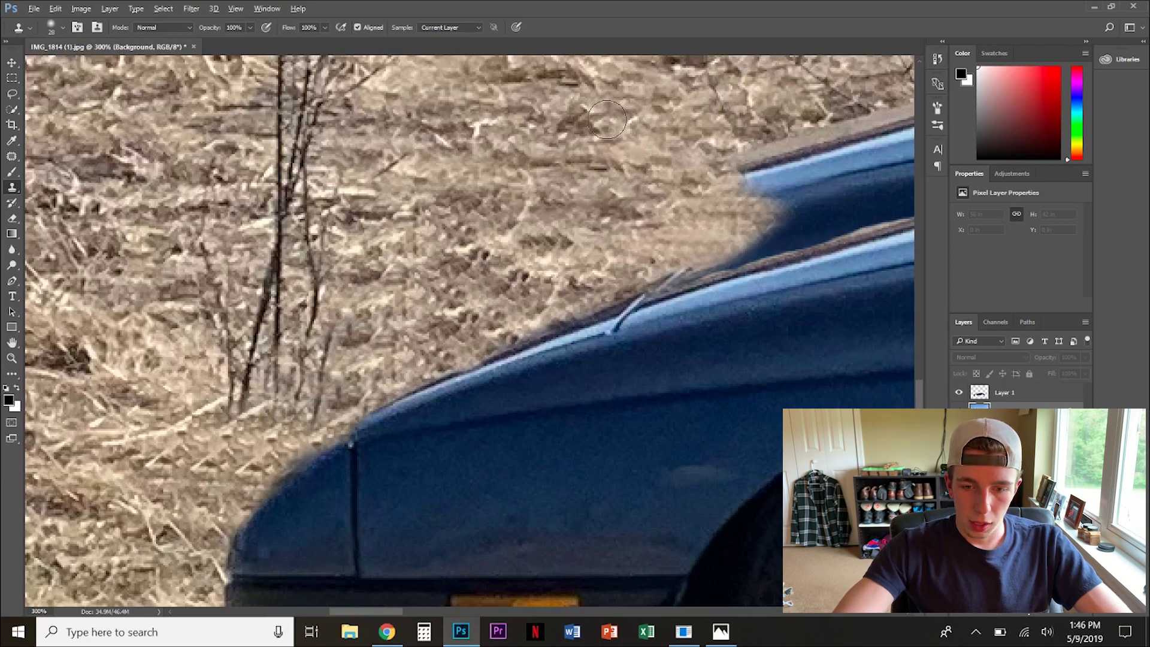
mouse_move(712, 168)
mouse_down()
mouse_move(802, 150)
mouse_move(736, 191)
mouse_move(850, 168)
mouse_move(700, 200)
mouse_move(820, 156)
mouse_move(659, 263)
mouse_move(850, 192)
mouse_move(754, 257)
mouse_move(719, 252)
mouse_move(868, 206)
mouse_move(826, 245)
mouse_up()
click(583, 354)
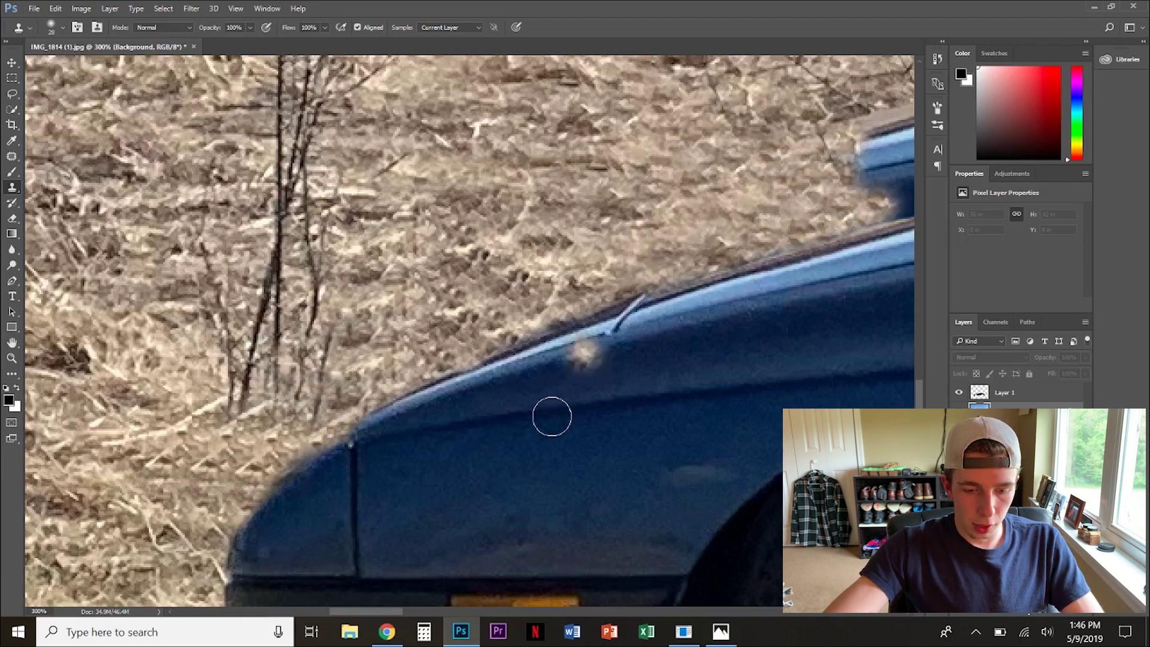
Step: Undo the stray hood dab and clone grass over the old hood outline's diagonal edge
key(ctrl+z)
drag(383, 612, 426, 614)
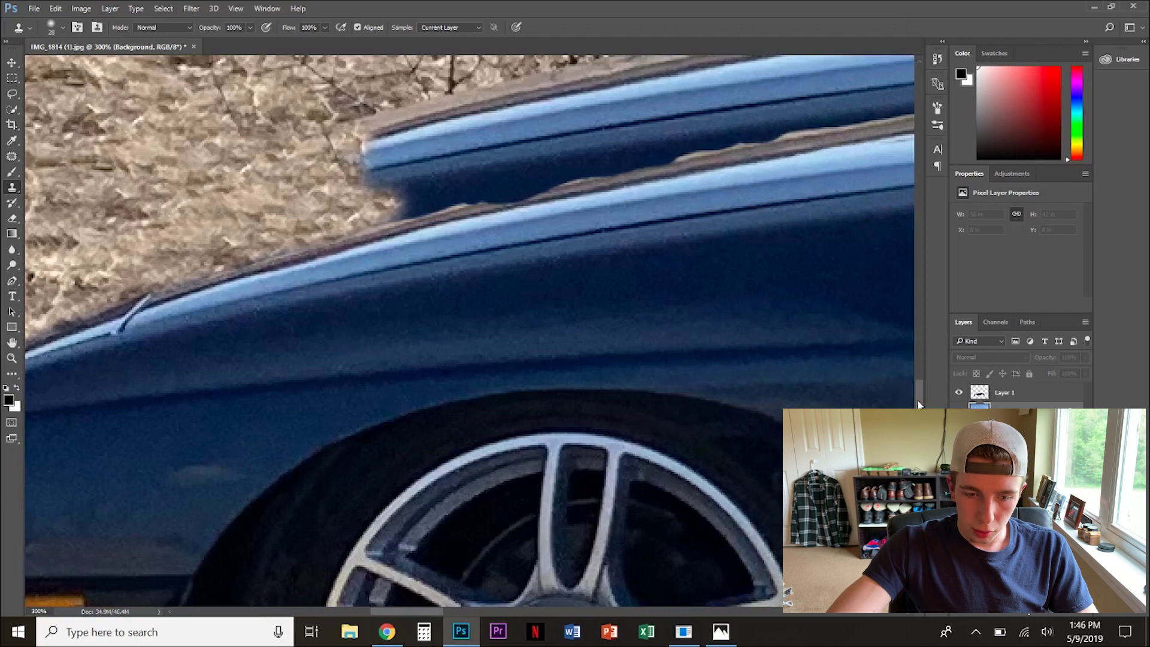
drag(918, 398, 919, 380)
mouse_move(489, 378)
mouse_down()
mouse_move(515, 383)
mouse_move(592, 342)
mouse_move(671, 335)
mouse_move(737, 365)
mouse_move(796, 335)
mouse_move(814, 359)
mouse_up()
drag(422, 610, 465, 610)
scroll(465, 539, up, 3)
mouse_move(557, 437)
mouse_down()
mouse_move(419, 479)
mouse_move(324, 536)
mouse_move(736, 371)
mouse_move(628, 479)
mouse_move(778, 407)
mouse_move(832, 354)
mouse_up()
drag(450, 611, 498, 610)
scroll(498, 588, up, 3)
mouse_move(251, 491)
mouse_down()
mouse_move(527, 371)
mouse_move(700, 326)
mouse_move(737, 263)
mouse_move(850, 180)
mouse_move(886, 168)
mouse_up()
Step: Clone field texture over the old roof outline edges above the lowered car
scroll(238, 298, right, 5)
mouse_move(238, 298)
mouse_down()
mouse_move(72, 413)
mouse_move(509, 149)
mouse_move(360, 251)
mouse_up()
scroll(275, 537, left, 5)
scroll(274, 537, right, 5)
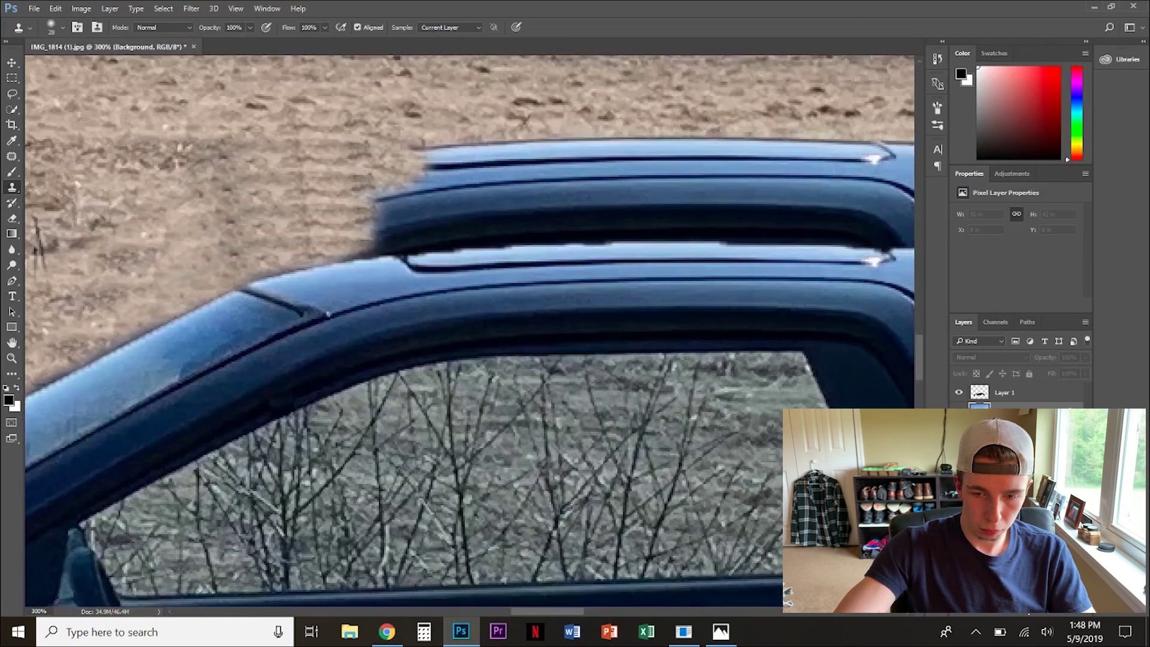
scroll(274, 537, up, 2)
mouse_move(371, 359)
mouse_down()
mouse_move(497, 276)
mouse_move(506, 350)
mouse_move(539, 282)
mouse_move(599, 335)
mouse_move(659, 347)
mouse_up()
scroll(658, 347, right, 5)
mouse_move(479, 359)
mouse_down()
mouse_move(297, 288)
mouse_move(599, 312)
mouse_move(658, 353)
mouse_move(736, 329)
mouse_move(721, 363)
mouse_up()
scroll(720, 362, right, 5)
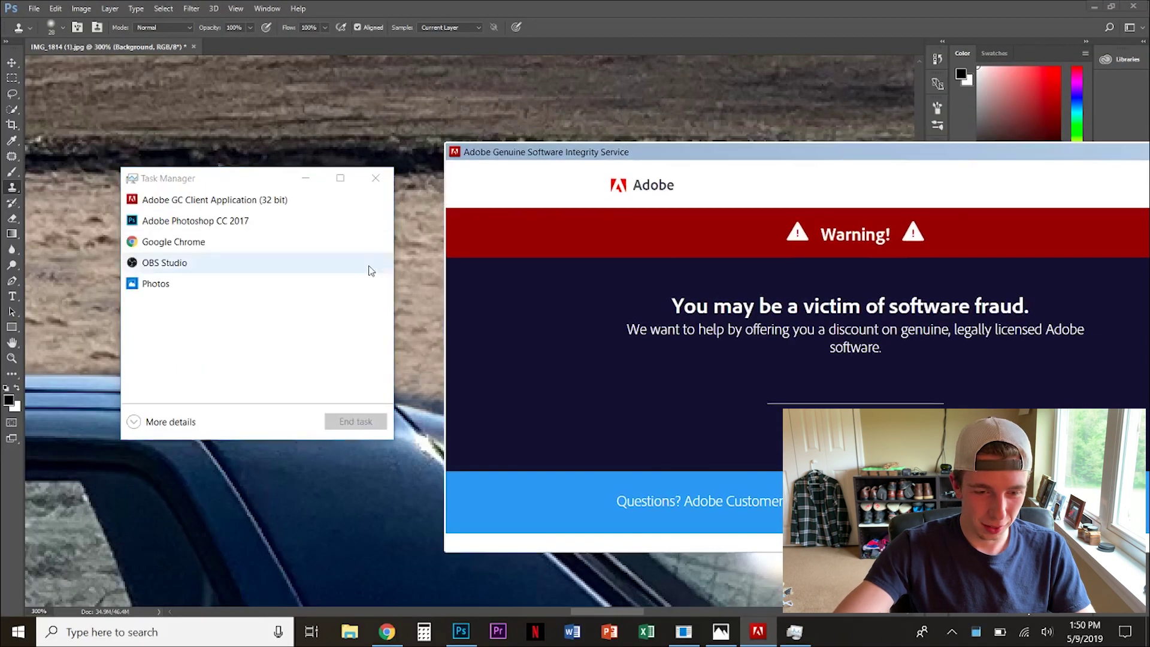
Step: End the Adobe GC Client Application task and close Task Manager
click(371, 199)
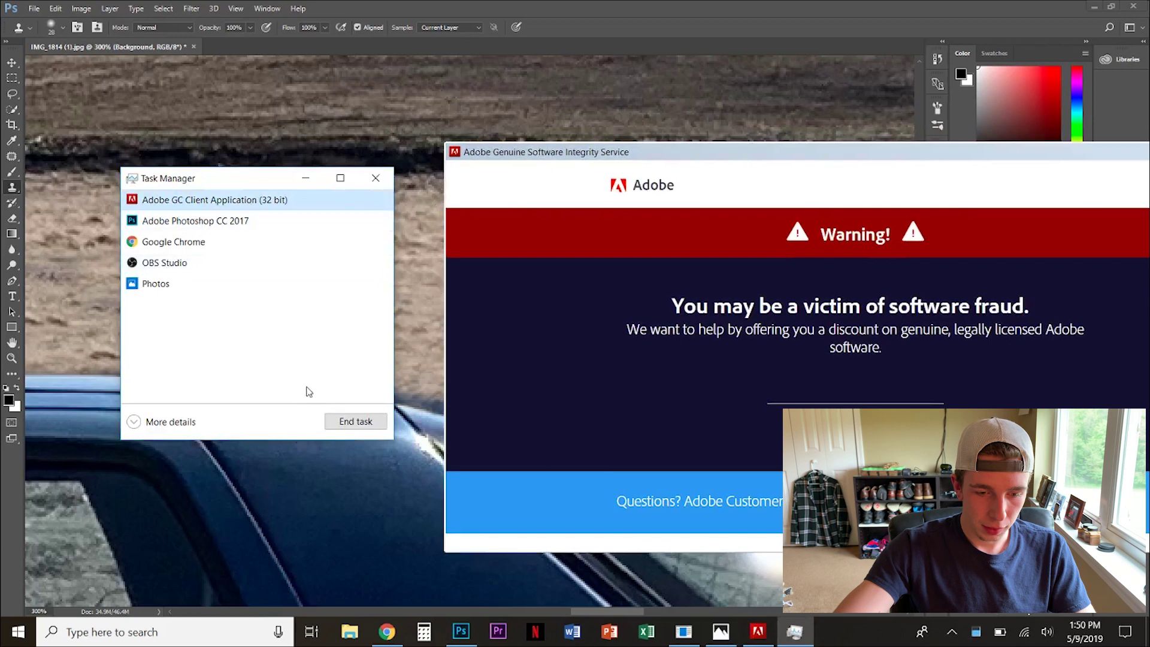
click(356, 421)
click(377, 179)
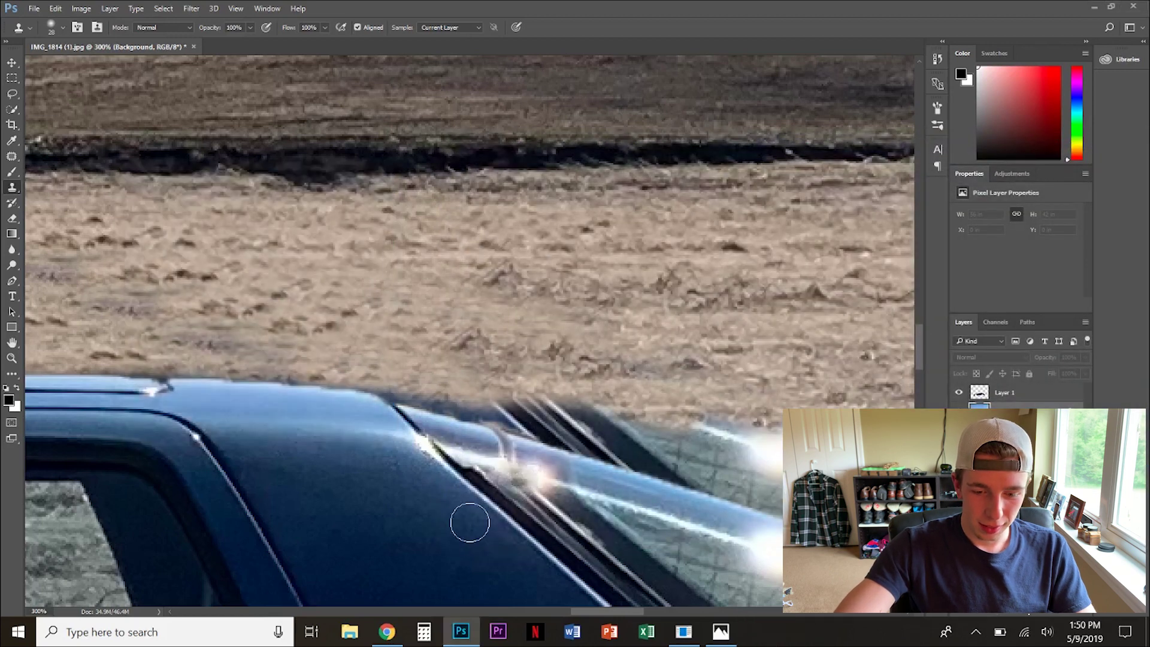
Step: Remove the duplicated roof reflection behind the rear window with Ctrl+Alt+Z
drag(585, 608, 602, 611)
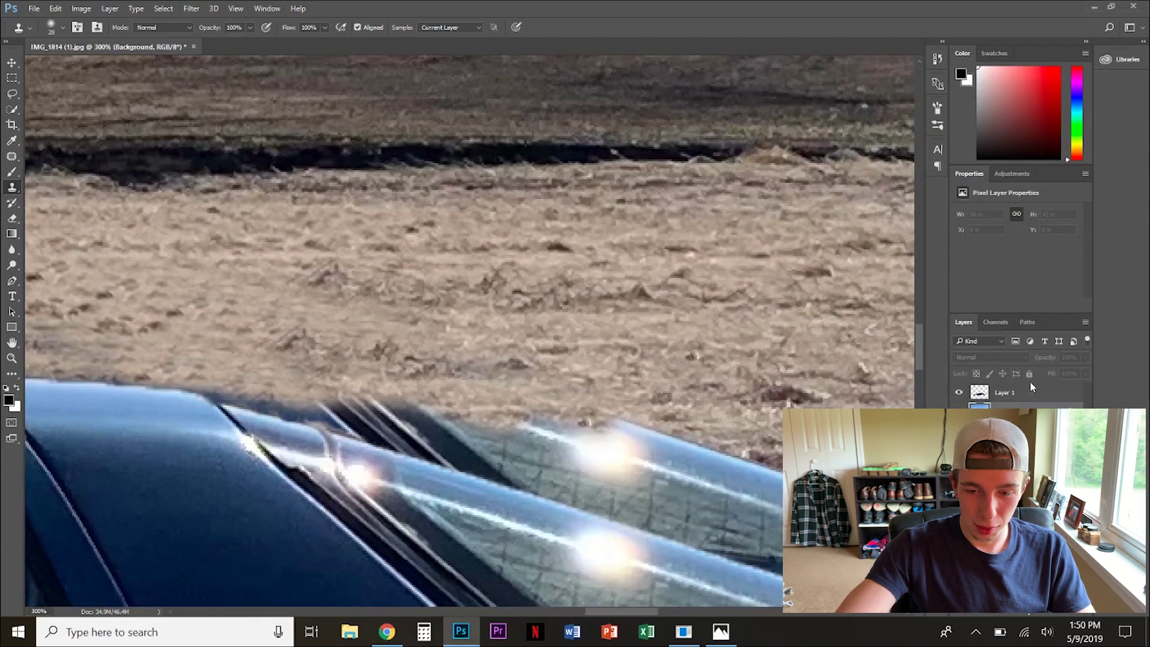
drag(918, 343, 919, 348)
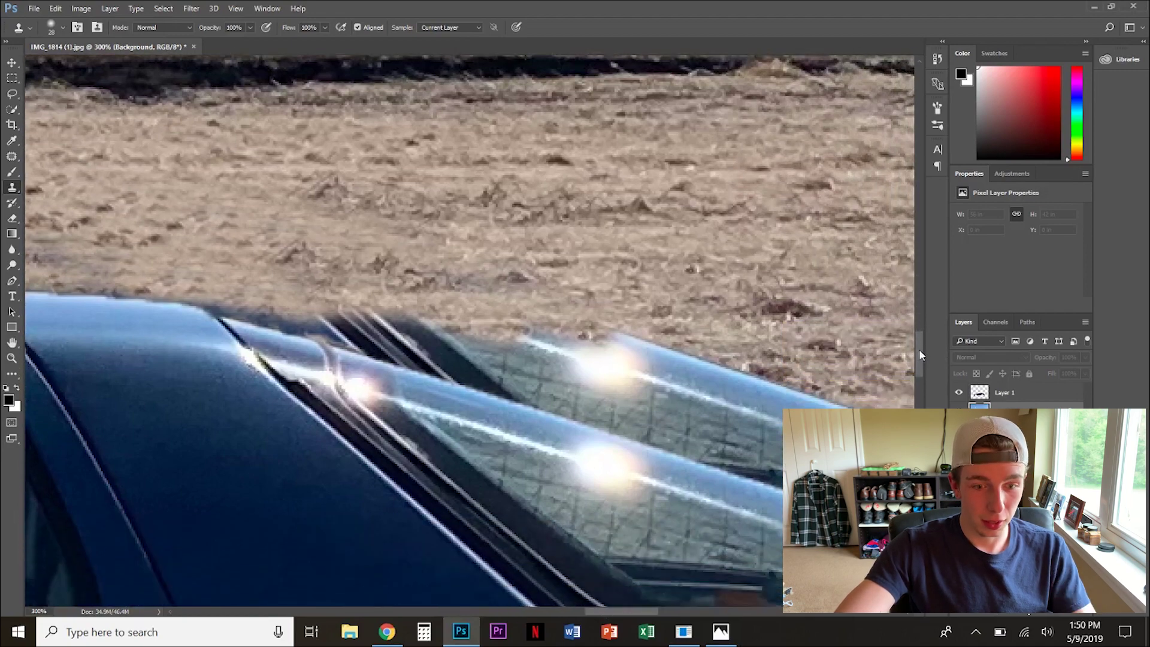
key(ctrl+alt+z)
key(ctrl+alt+z)
key(ctrl+alt+z)
key(ctrl+alt+z)
key(ctrl+alt+z)
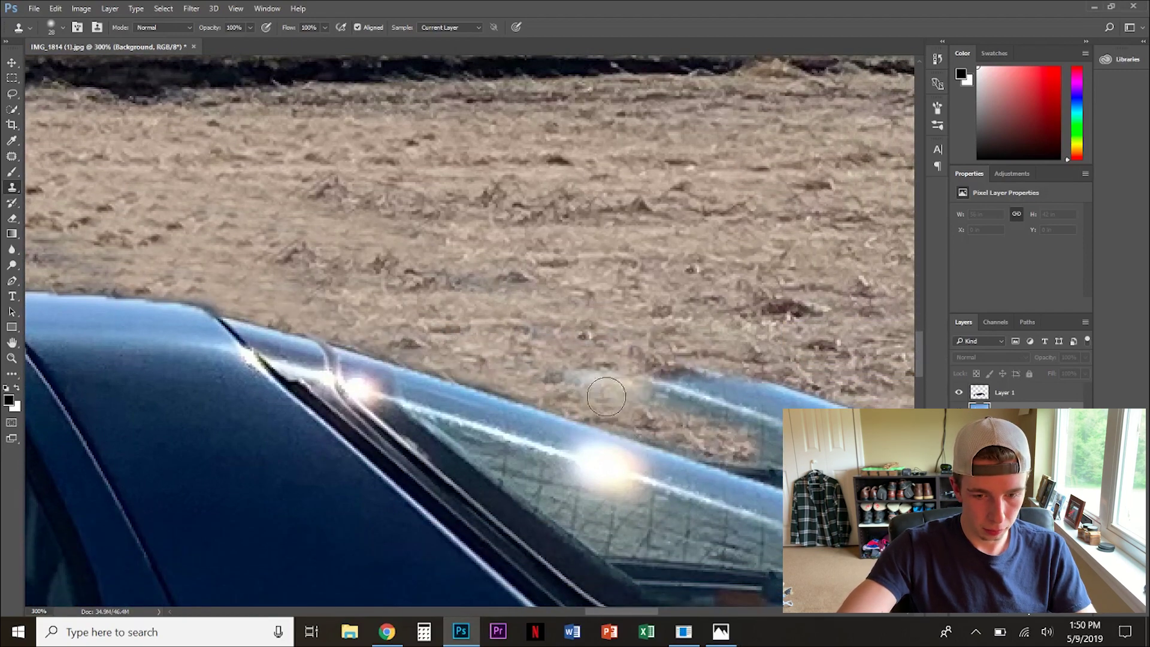
drag(625, 611, 689, 611)
key(ctrl+alt+z)
key(ctrl+alt+z)
key(ctrl+alt+z)
Step: Zoom out to 50% and look over the whole lowered car
scroll(467, 330, down, 3)
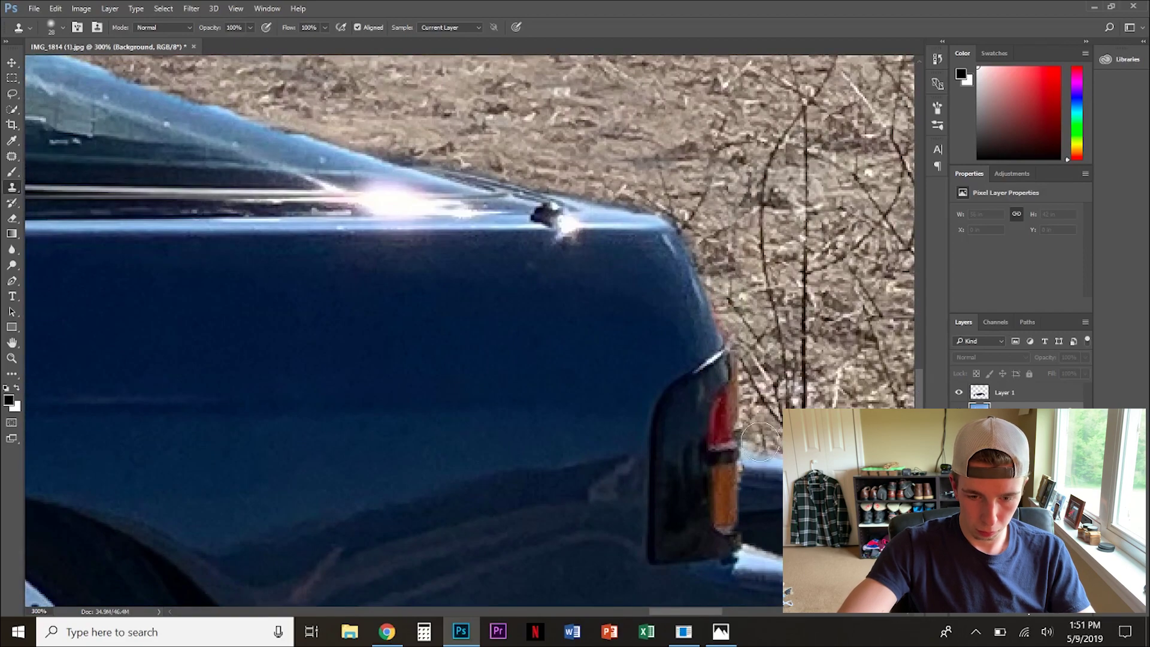
scroll(285, 293, down, 4)
scroll(285, 290, down, 2)
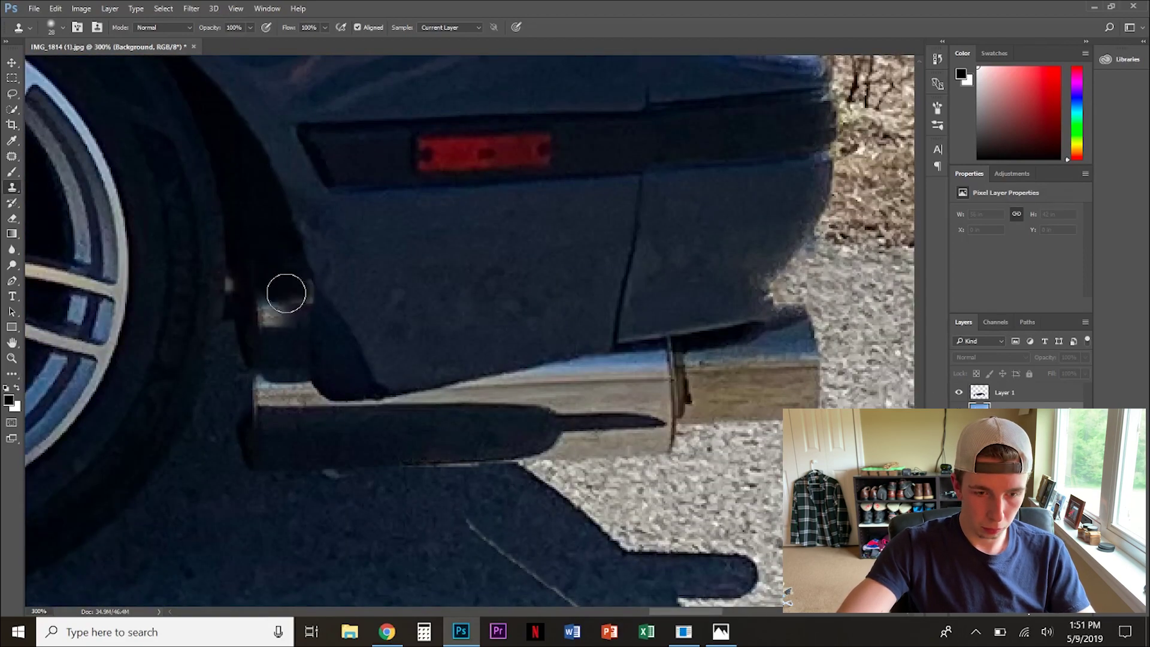
key(ctrl+minus)
key(ctrl+minus)
key(ctrl+minus)
key(ctrl+minus)
scroll(467, 329, left, 3)
scroll(467, 329, up, 3)
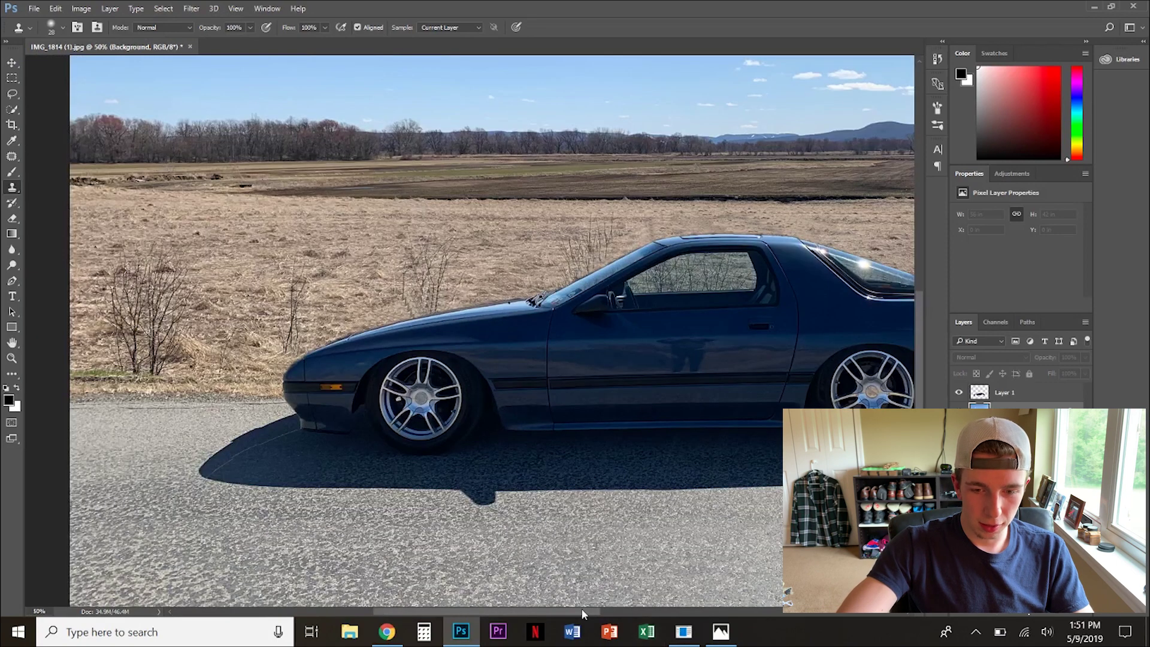
drag(588, 610, 629, 608)
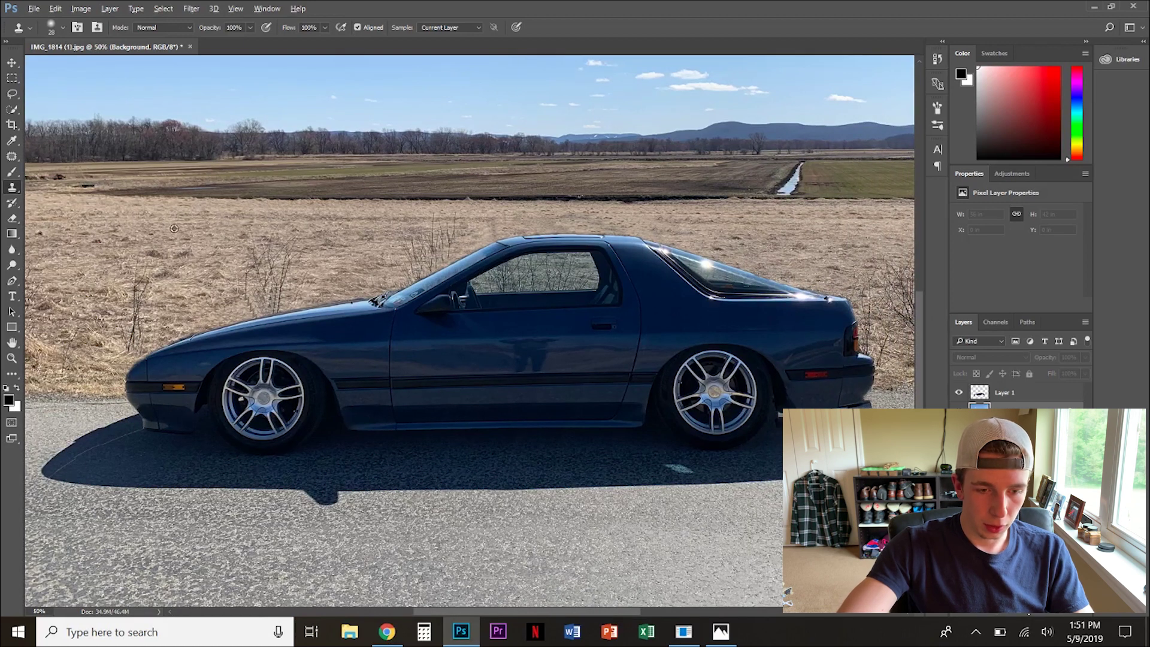
Step: Set the clone brush size to 75 px, test a stroke above the windshield, then undo it
click(62, 28)
click(96, 63)
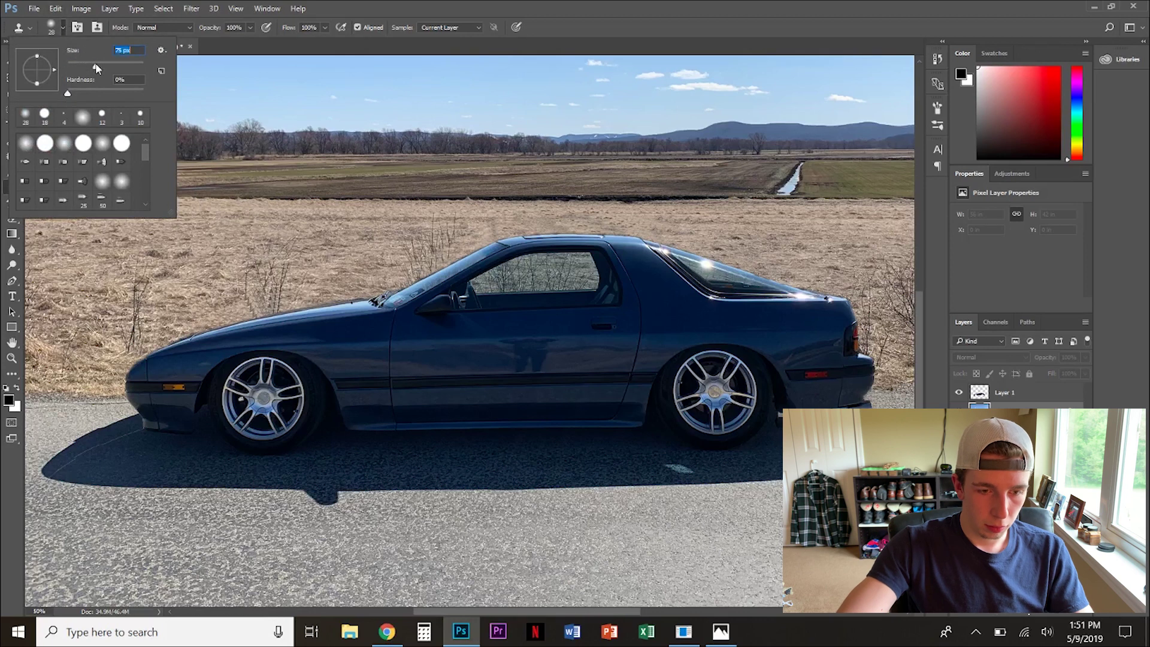
click(202, 245)
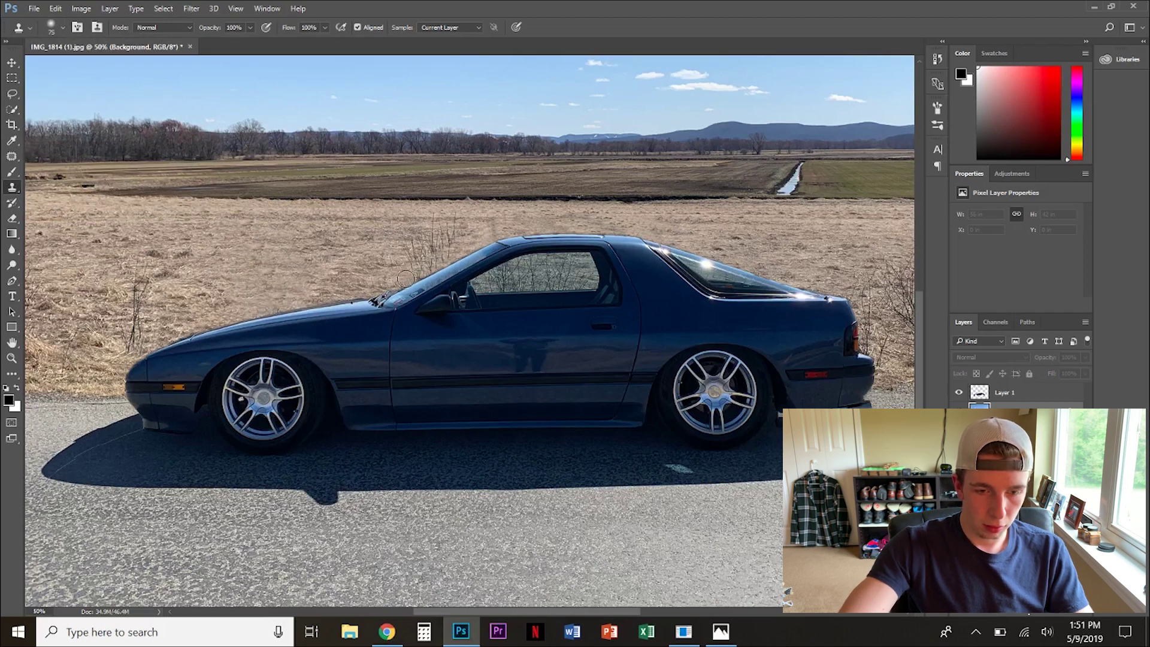
drag(427, 256, 414, 247)
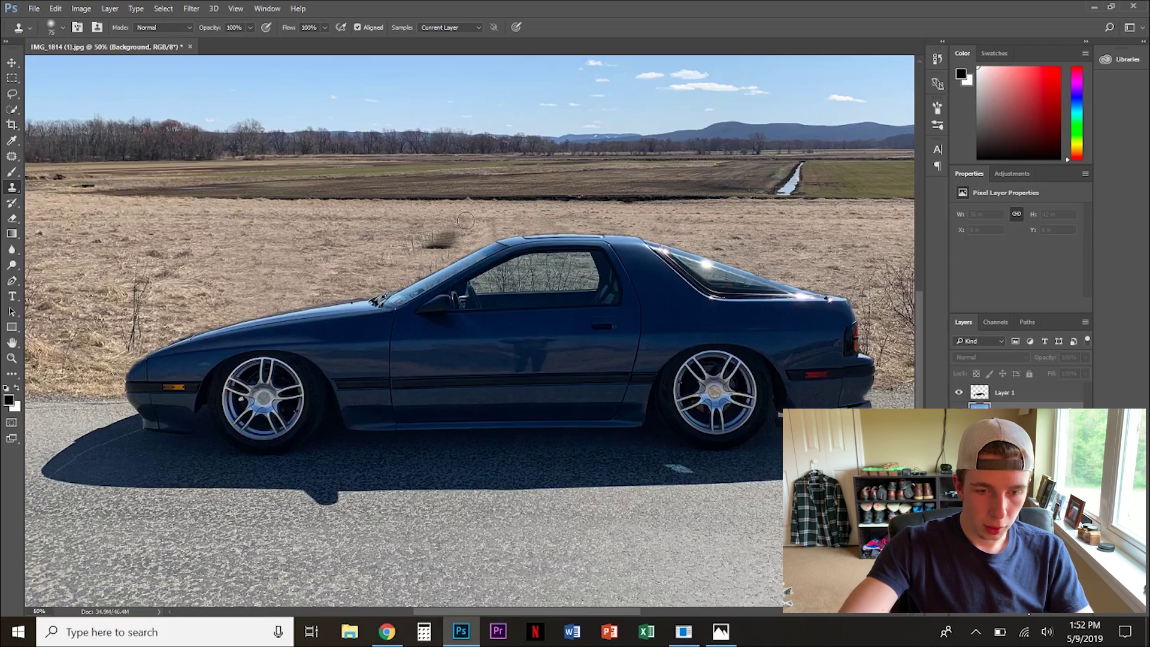
key(ctrl+z)
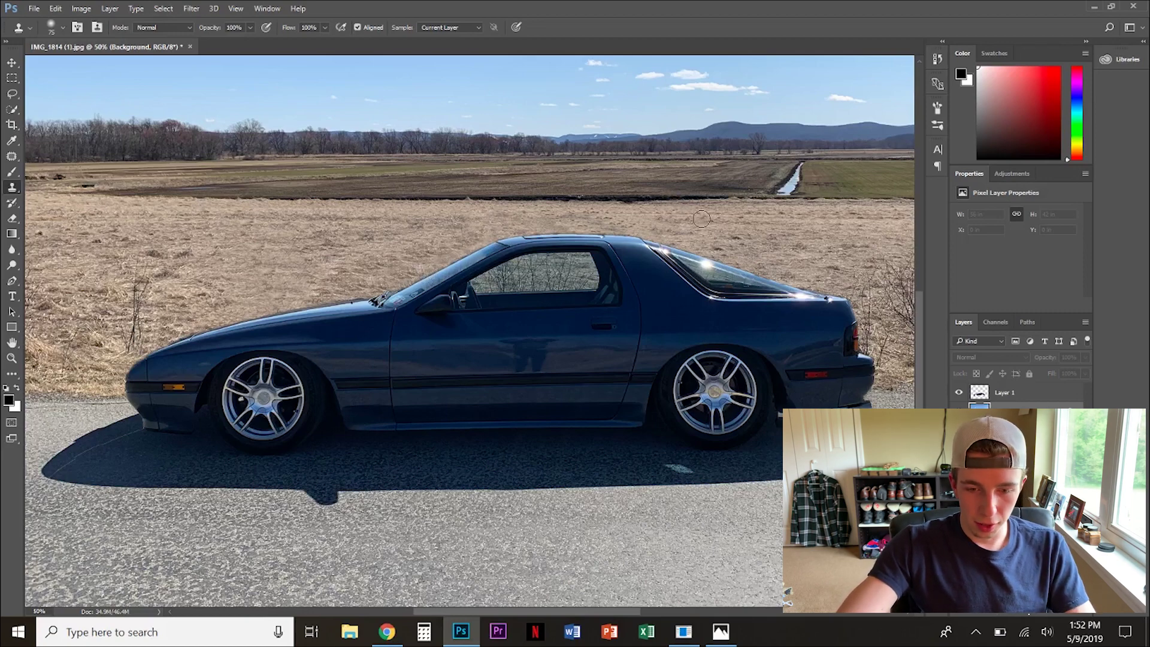
scroll(706, 349, down, 1)
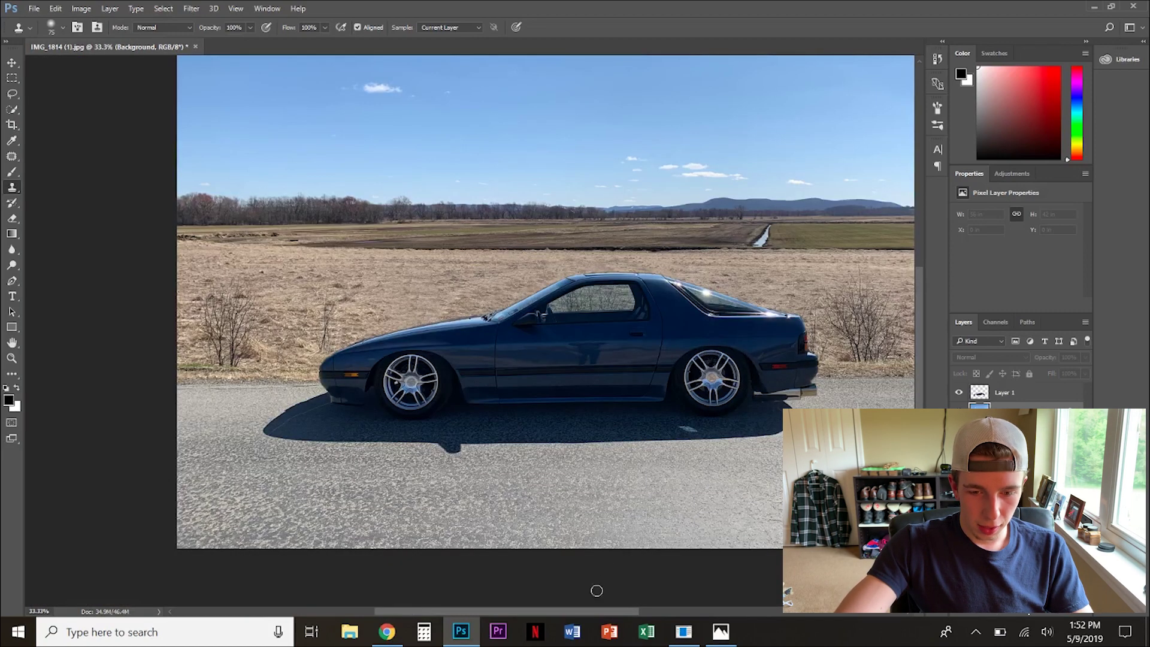
drag(536, 612, 550, 612)
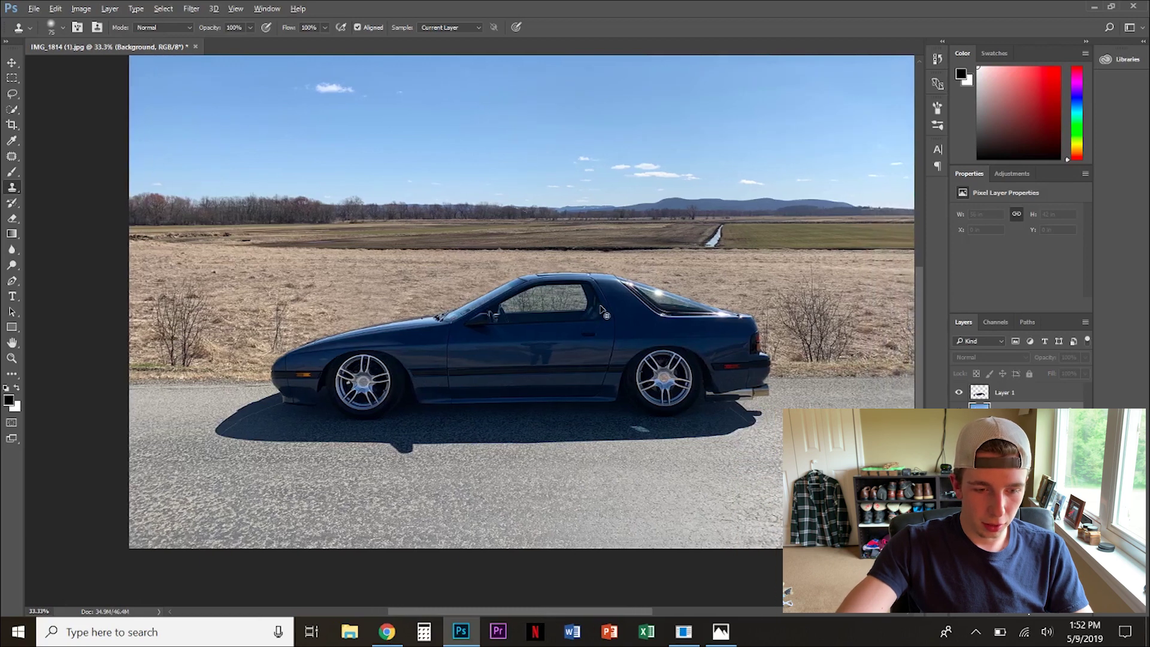
scroll(602, 309, up, 1)
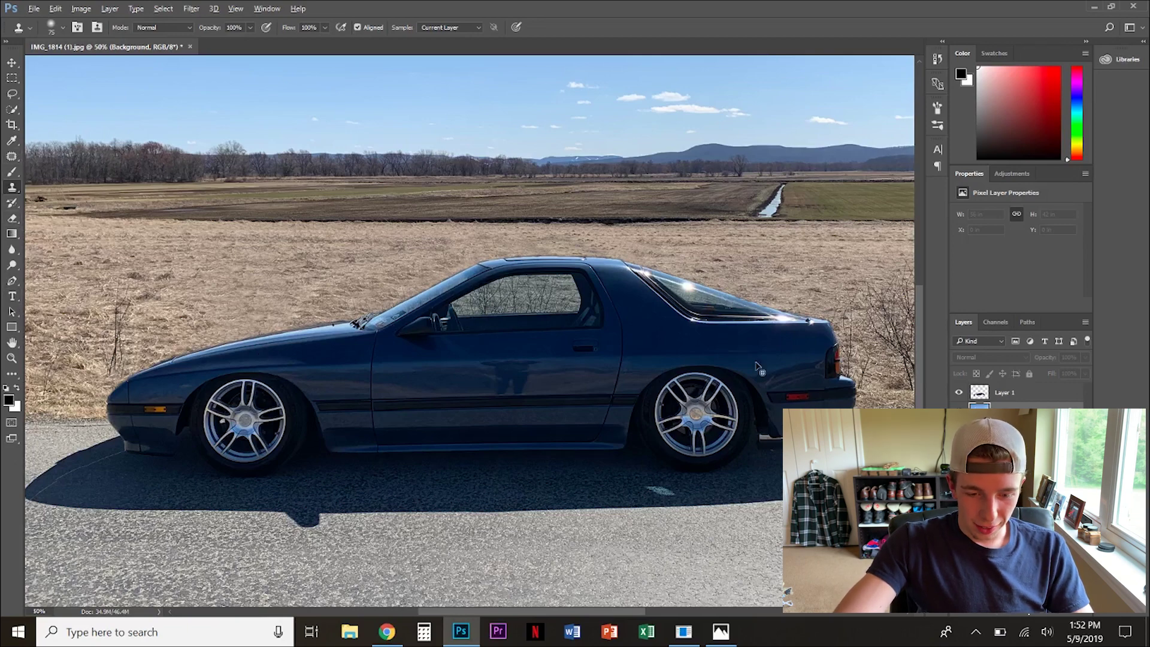
scroll(755, 364, down, 1)
drag(553, 613, 585, 618)
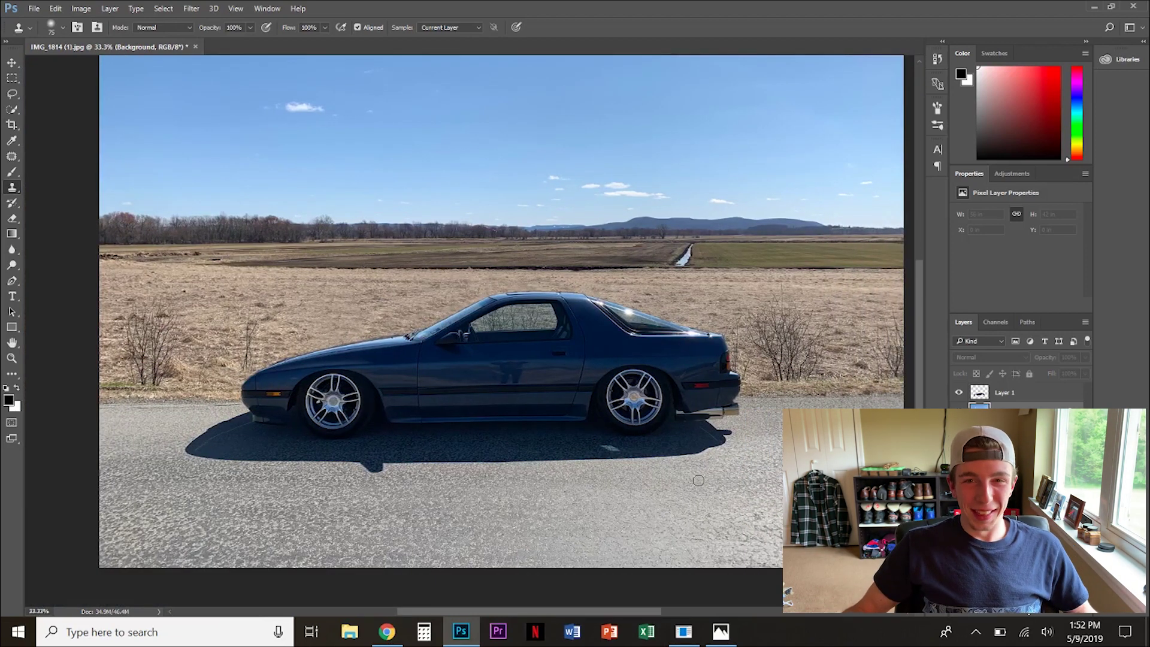